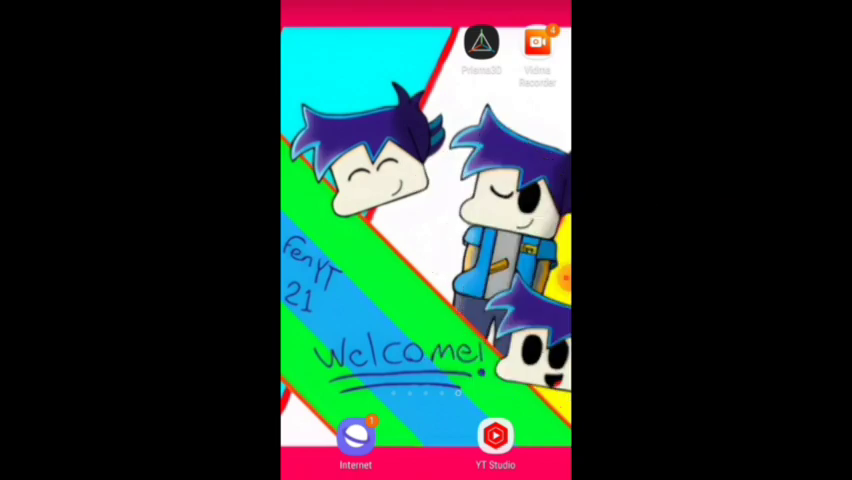
# Step: Open the Android app drawer and launch ibisPaint X
pyautogui.moveTo(426, 350); pyautogui.dragTo(426, 150)
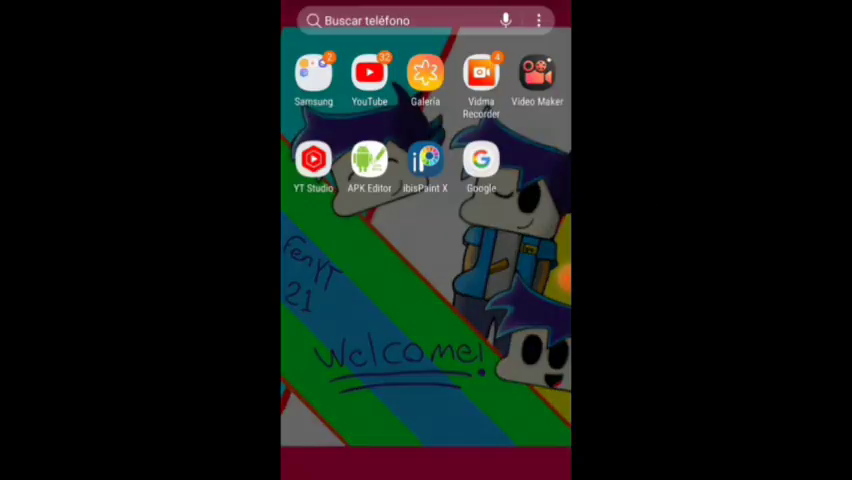
pyautogui.click(425, 165)
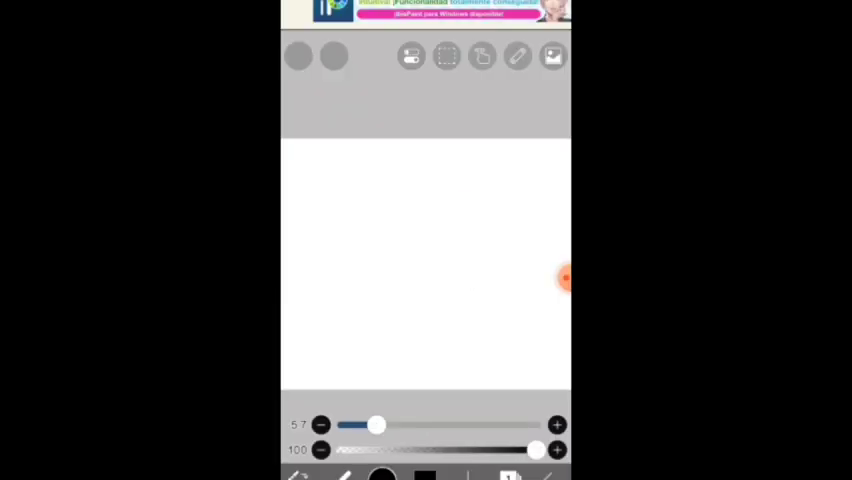
# Step: Make the background transparent, undo test strokes, pick black, and extend the spiky outline
pyautogui.click(491, 358)
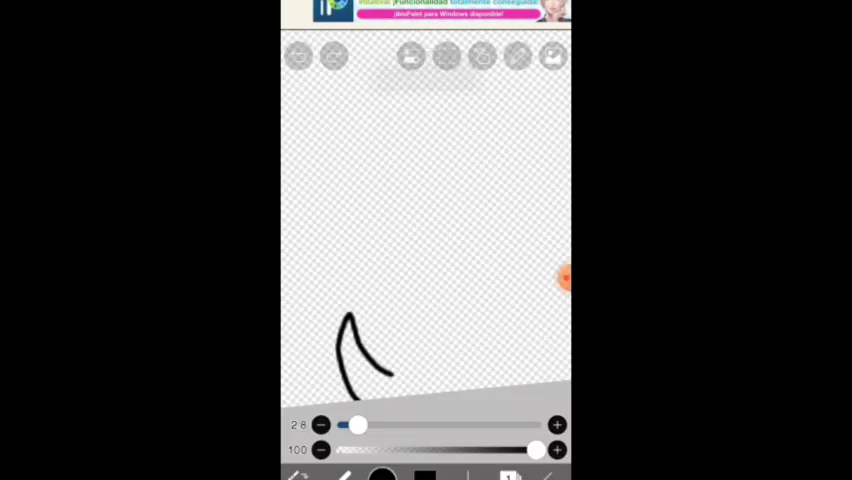
pyautogui.click(298, 56)
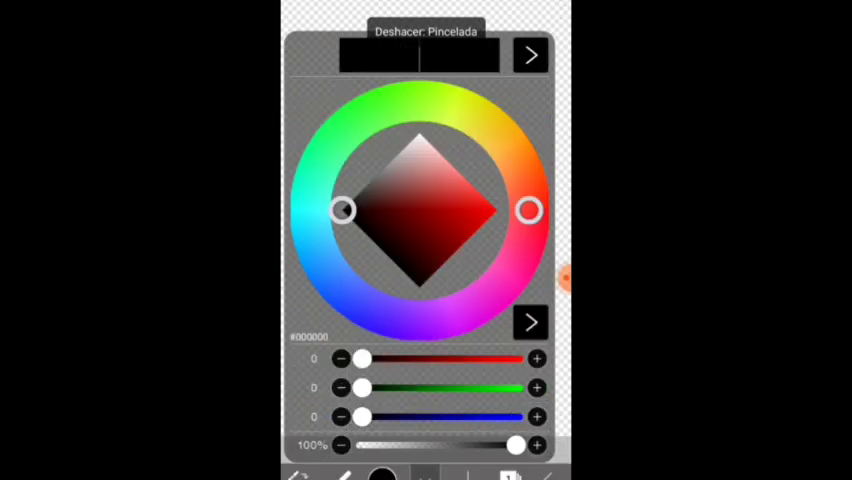
pyautogui.click(530, 54)
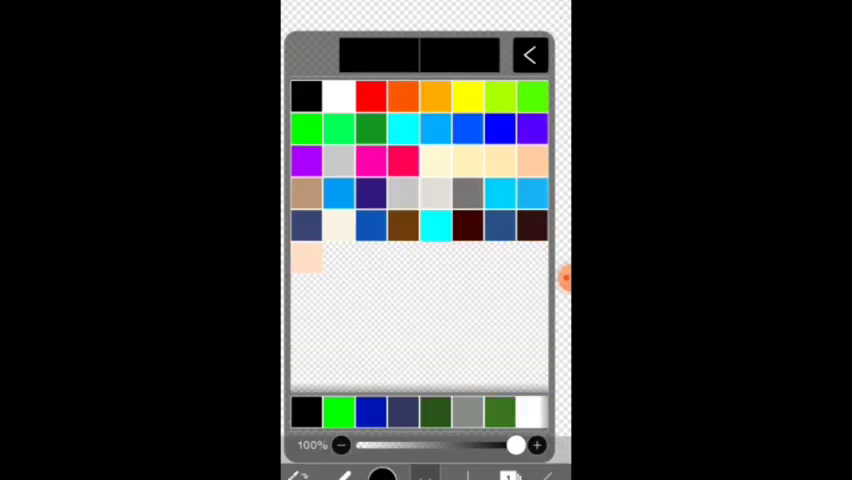
pyautogui.click(530, 54)
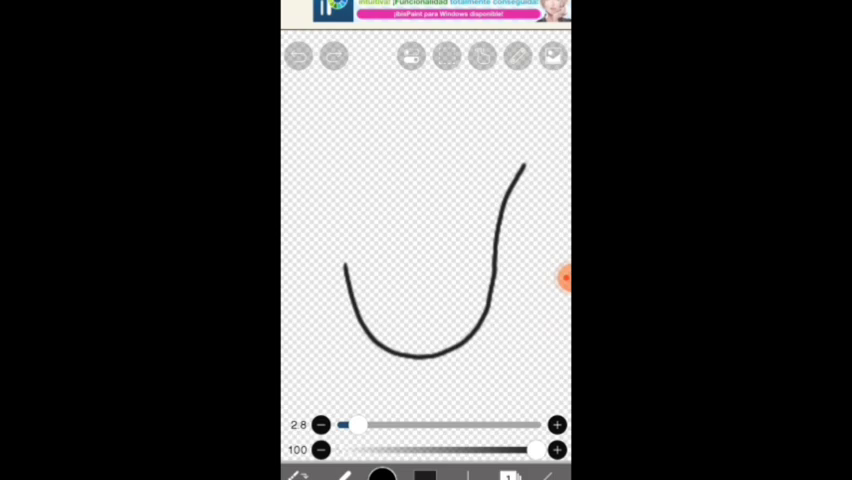
pyautogui.moveTo(530, 150); pyautogui.dragTo(540, 122)
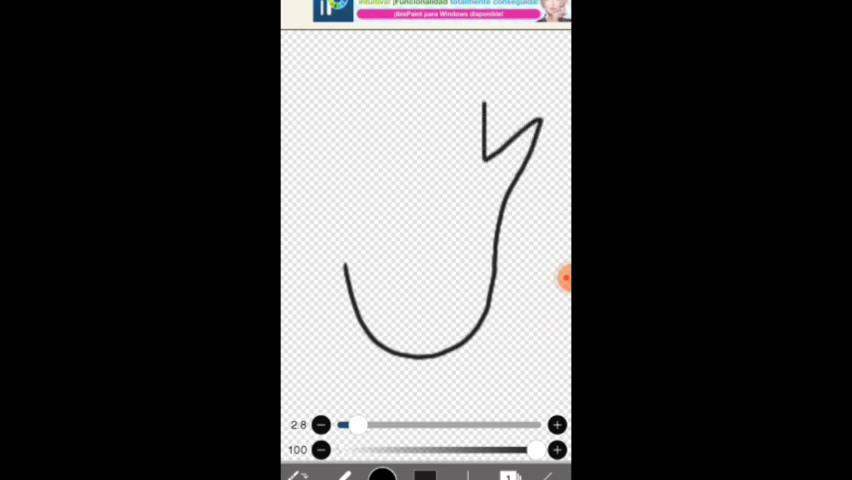
pyautogui.moveTo(483, 92); pyautogui.dragTo(455, 145)
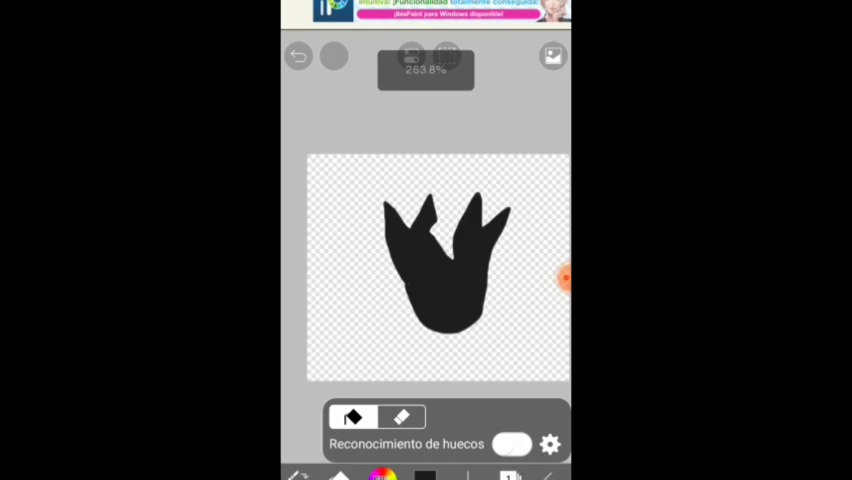
# Step: Return to the brush and add an empty layer above the silhouette
pyautogui.click(297, 474)
pyautogui.click(340, 240)
pyautogui.click(297, 474)
pyautogui.click(340, 240)
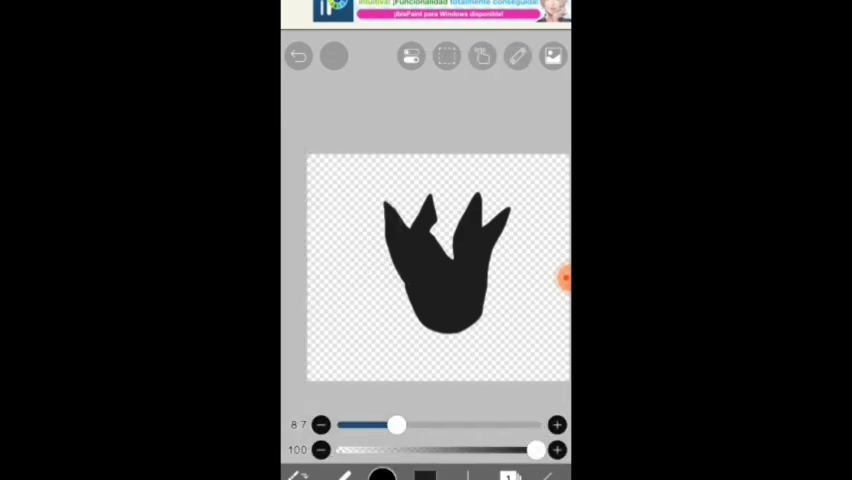
pyautogui.click(510, 476)
pyautogui.click(312, 299)
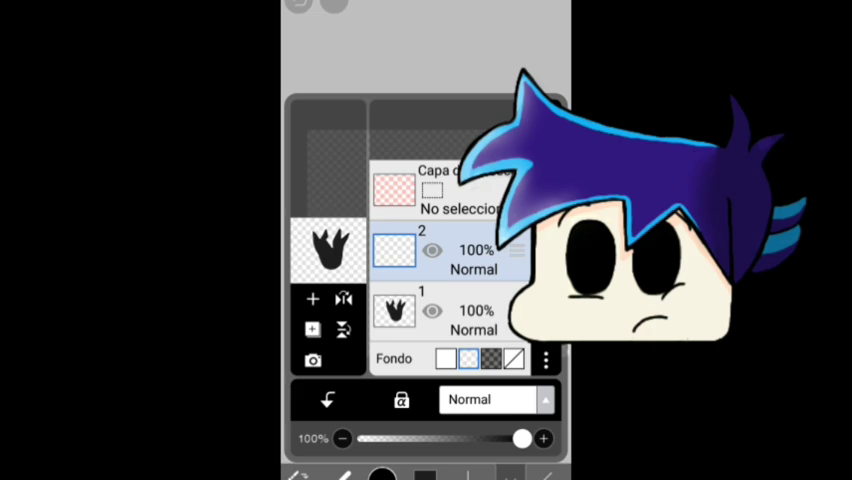
# Step: Choose white and paint a highlight stroke on a spike
pyautogui.click(382, 472)
pyautogui.click(460, 55)
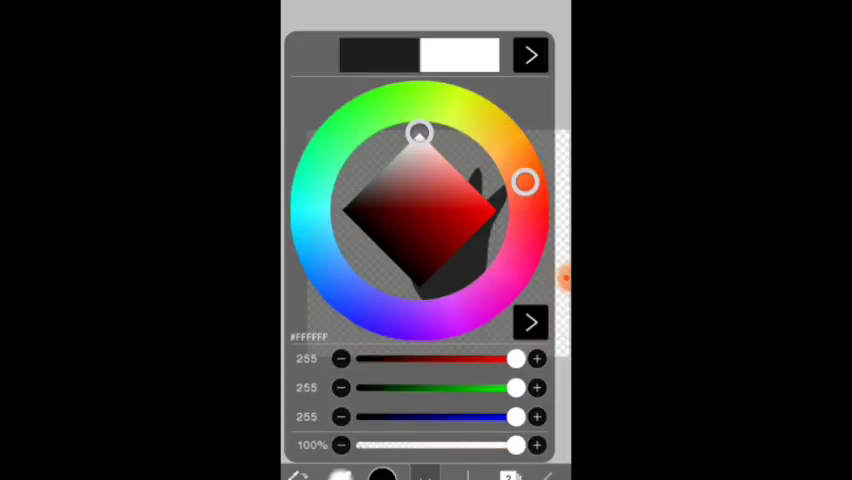
pyautogui.click(531, 321)
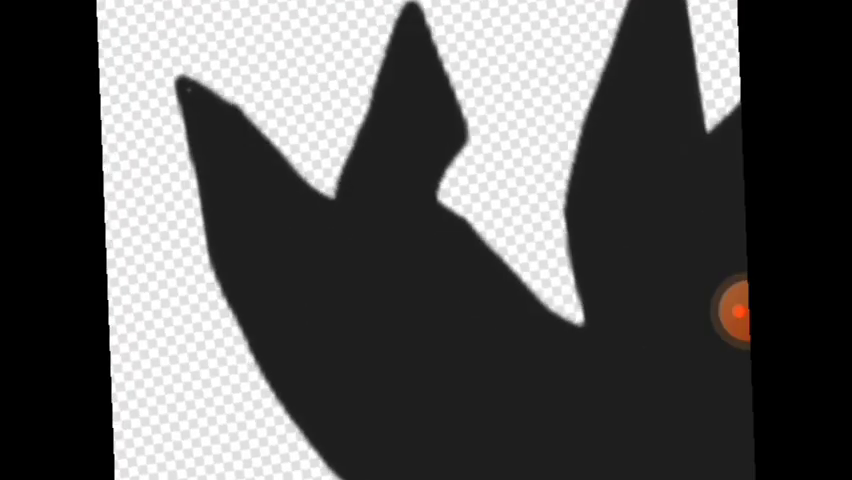
pyautogui.moveTo(430, 190); pyautogui.dragTo(475, 290)
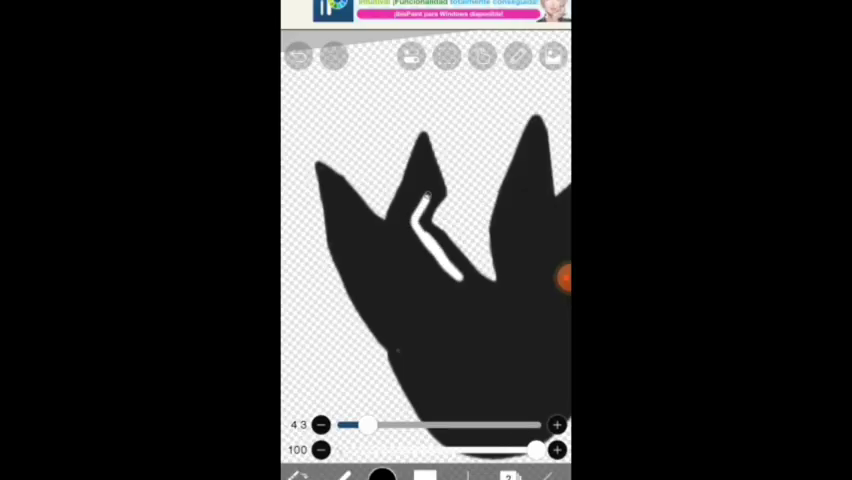
pyautogui.scroll(-3, 425, 250)
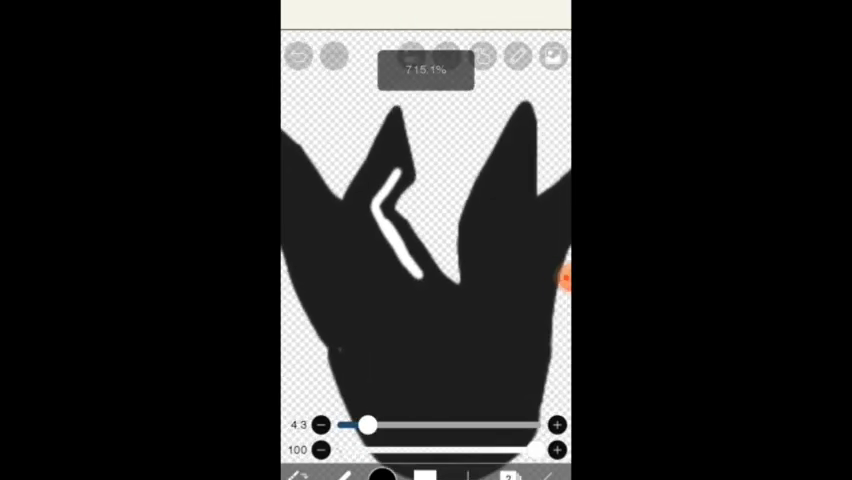
# Step: Try blurring the white stroke, then undo it and return to the brush
pyautogui.click(345, 472)
pyautogui.click(315, 265)
pyautogui.moveTo(420, 270); pyautogui.dragTo(373, 201)
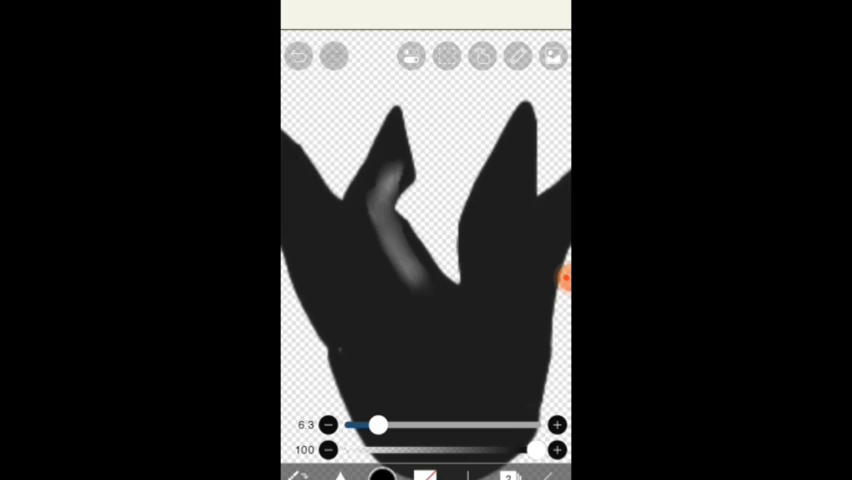
pyautogui.click(298, 56)
pyautogui.click(333, 56)
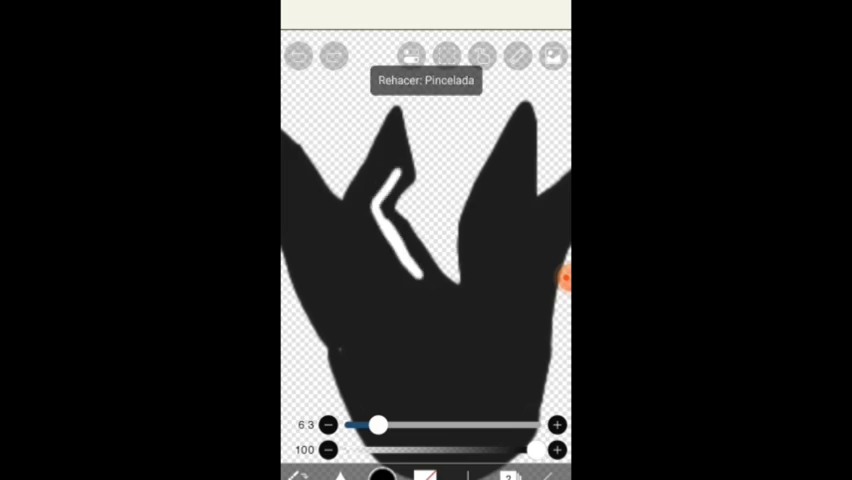
pyautogui.click(345, 472)
pyautogui.click(315, 225)
pyautogui.scroll(5, 425, 250)
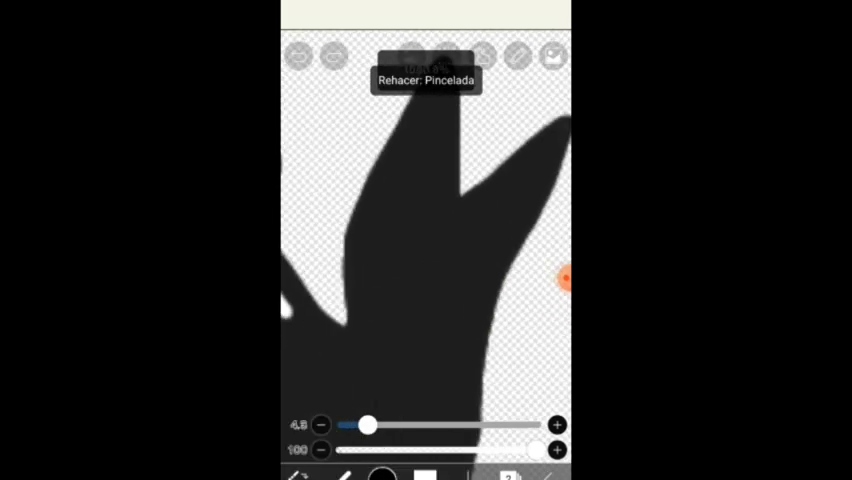
# Step: Paint white highlights on the left spike, the right edge and the left side
pyautogui.moveTo(377, 245); pyautogui.dragTo(381, 190)
pyautogui.scroll(-3, 425, 200)
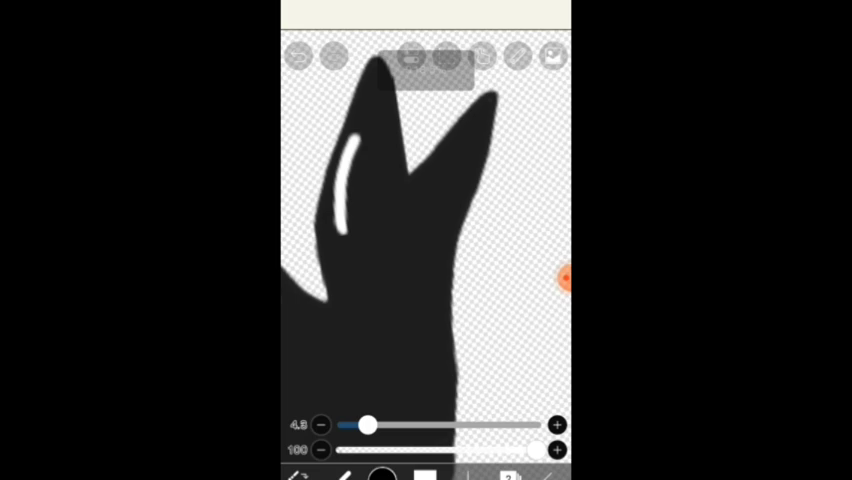
pyautogui.moveTo(455, 230); pyautogui.dragTo(450, 360)
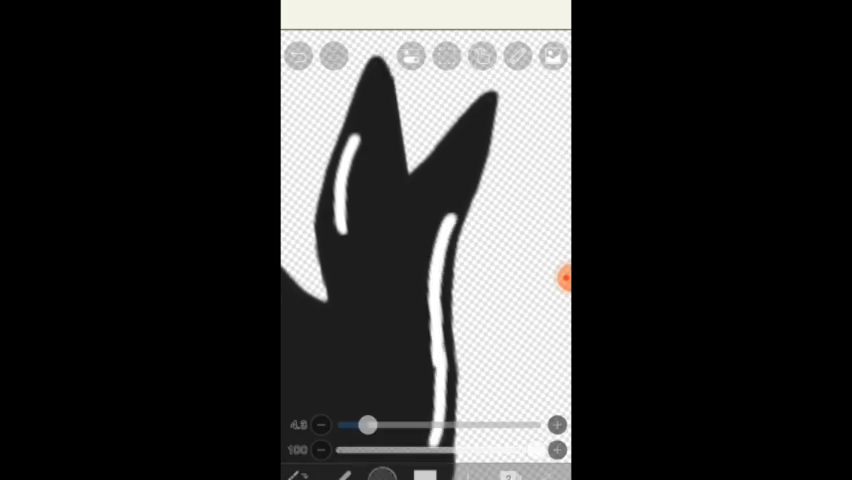
pyautogui.scroll(-3, 425, 240)
pyautogui.scroll(3, 425, 240)
pyautogui.moveTo(395, 275); pyautogui.dragTo(460, 430)
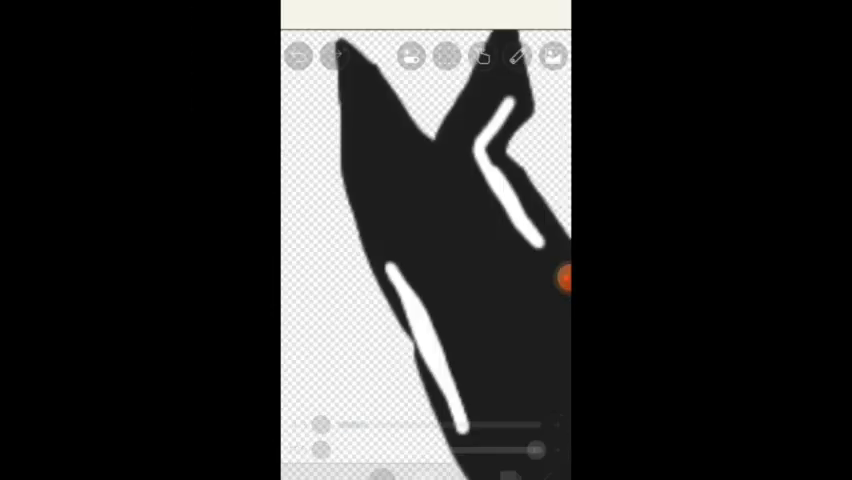
pyautogui.scroll(-3, 425, 240)
# Step: Lower layer 2's opacity to about 15%
pyautogui.click(300, 465)
pyautogui.click(505, 465)
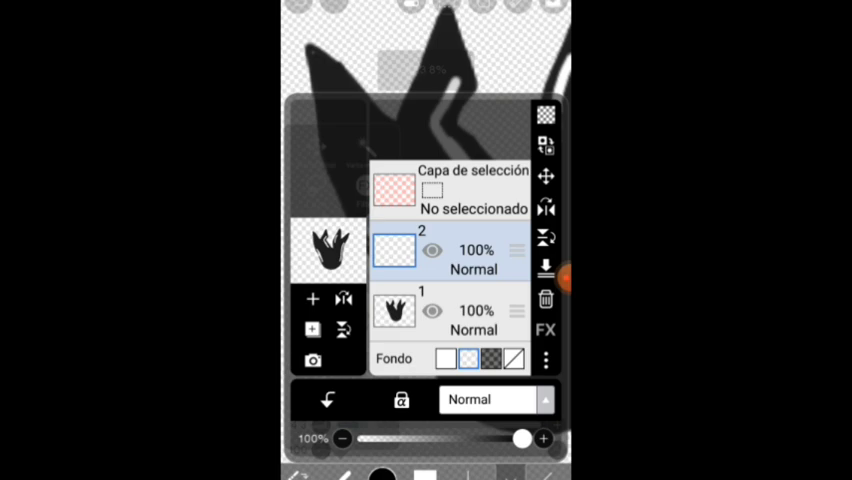
pyautogui.moveTo(522, 438); pyautogui.dragTo(380, 438)
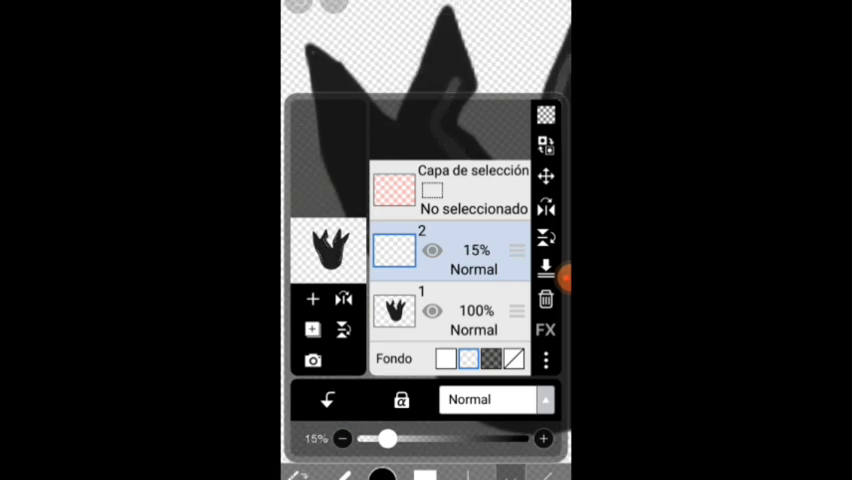
pyautogui.click(300, 465)
# Step: Close the tool choices and switch to a different painting tool
pyautogui.click(315, 225)
pyautogui.scroll(3, 425, 240)
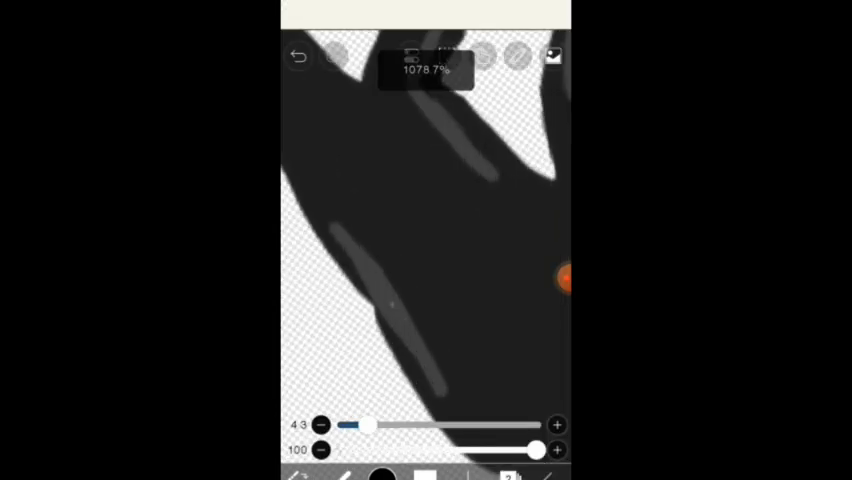
pyautogui.click(300, 472)
pyautogui.click(370, 225)
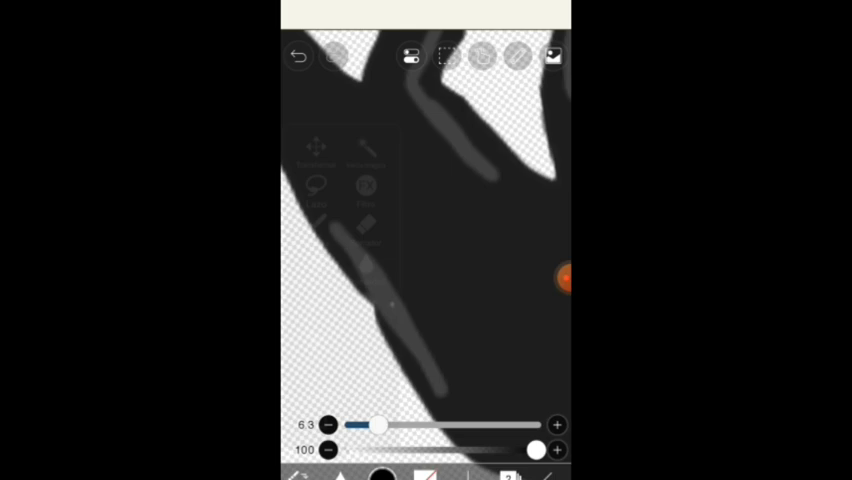
pyautogui.scroll(3, 425, 240)
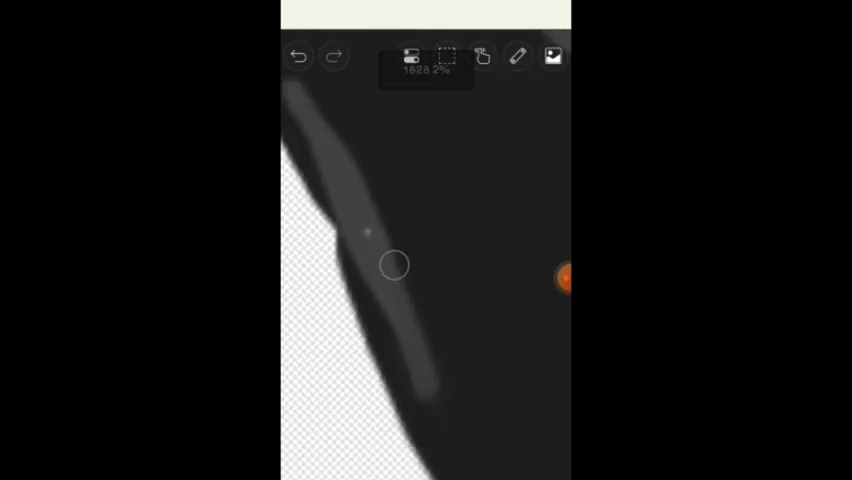
pyautogui.scroll(-1, 425, 240)
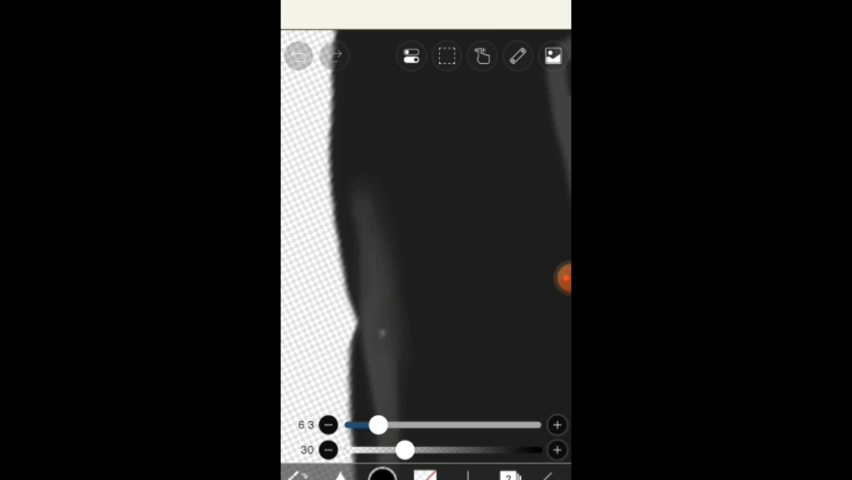
pyautogui.scroll(-2, 425, 240)
pyautogui.scroll(-1, 425, 240)
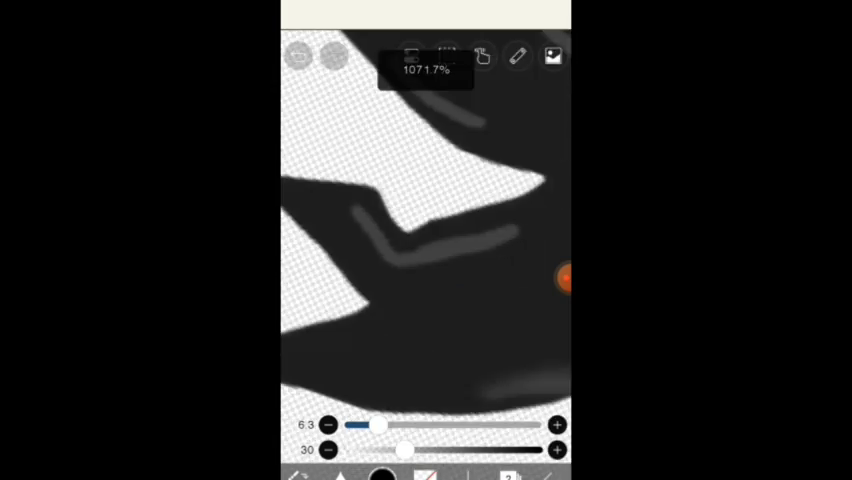
pyautogui.scroll(2, 425, 240)
pyautogui.scroll(1, 425, 240)
pyautogui.scroll(1, 425, 240)
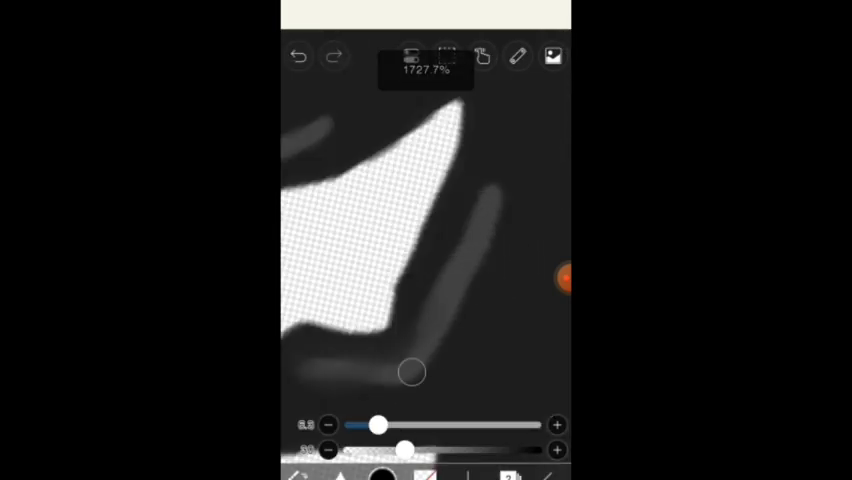
pyautogui.scroll(1, 425, 240)
pyautogui.scroll(2, 425, 240)
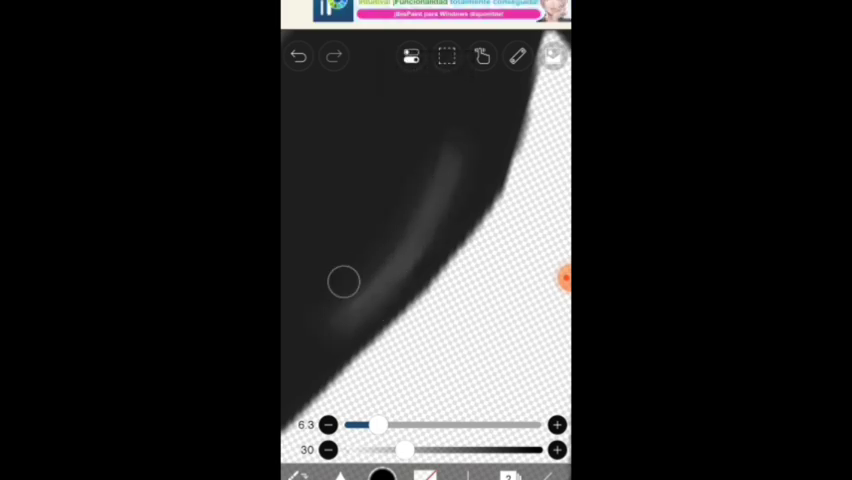
pyautogui.scroll(-2, 425, 262)
pyautogui.scroll(-2, 425, 262)
pyautogui.scroll(2, 425, 262)
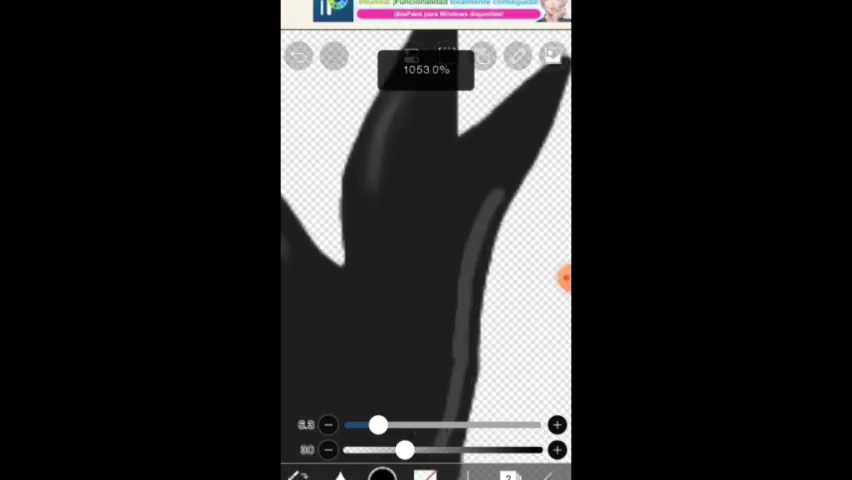
pyautogui.scroll(2, 468, 305)
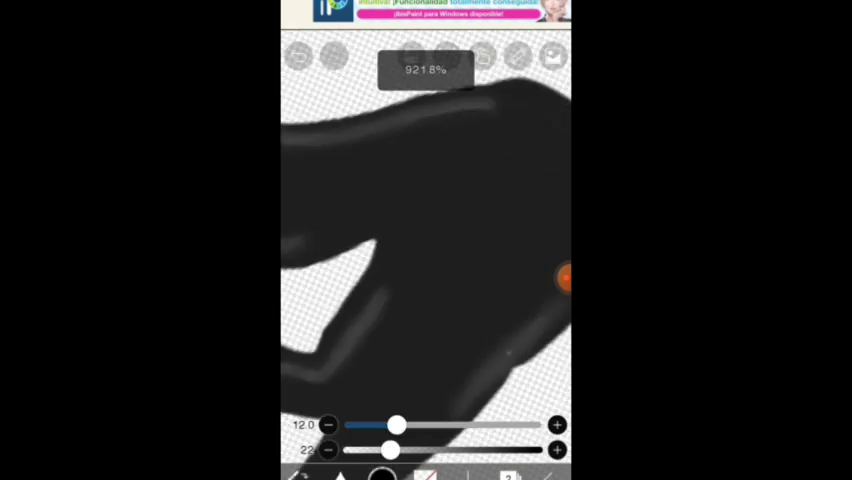
pyautogui.scroll(-2, 425, 240)
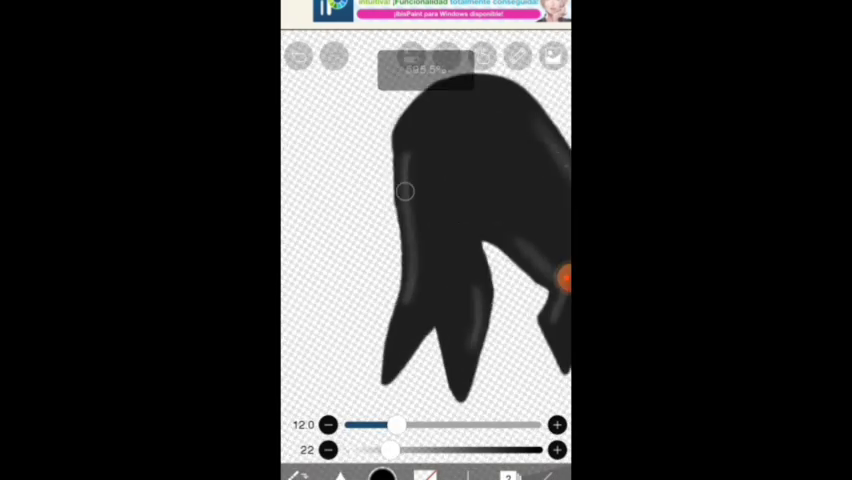
pyautogui.scroll(-2, 425, 240)
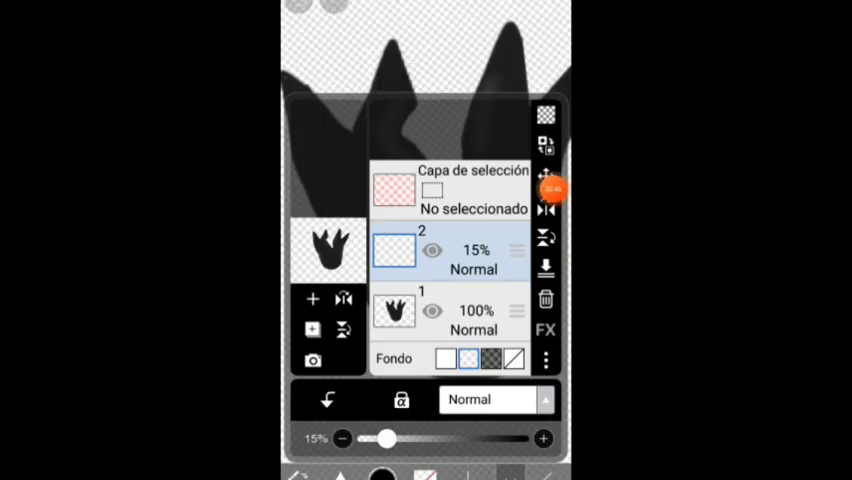
# Step: Merge the highlights down, add a teeth layer, and ready the brush in full-opacity pale cream
pyautogui.click(546, 298)
pyautogui.click(312, 298)
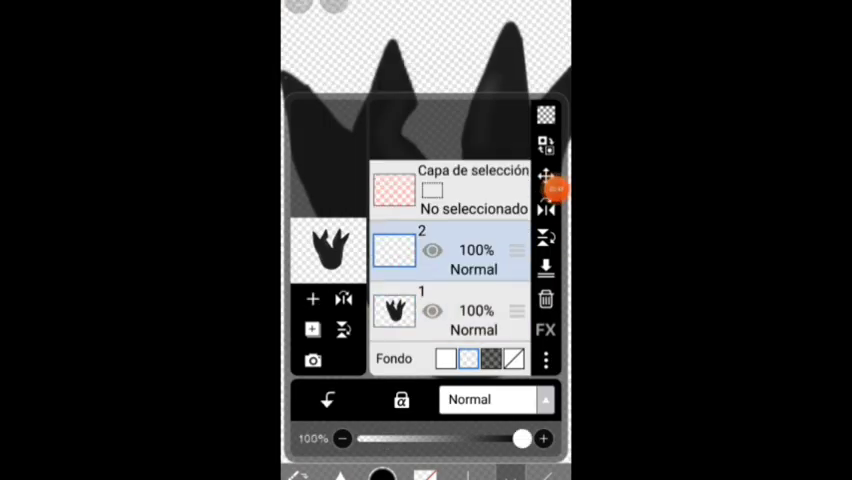
pyautogui.click(381, 472)
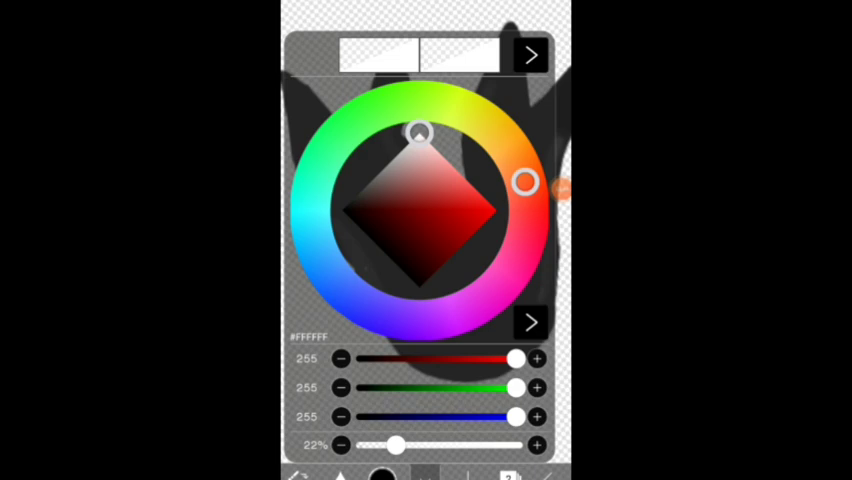
pyautogui.moveTo(525, 180); pyautogui.dragTo(487, 120)
pyautogui.moveTo(418, 133); pyautogui.dragTo(436, 160)
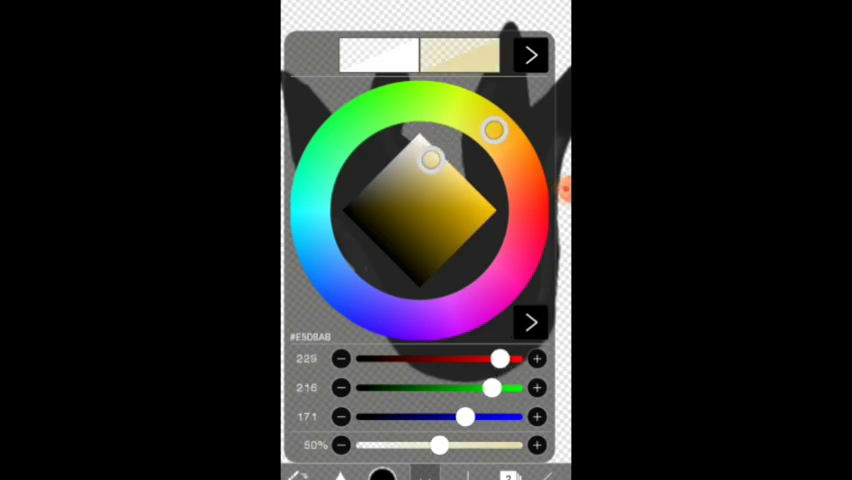
pyautogui.moveTo(393, 444); pyautogui.dragTo(520, 444)
pyautogui.click(340, 473)
pyautogui.click(315, 230)
pyautogui.scroll(5, 430, 200)
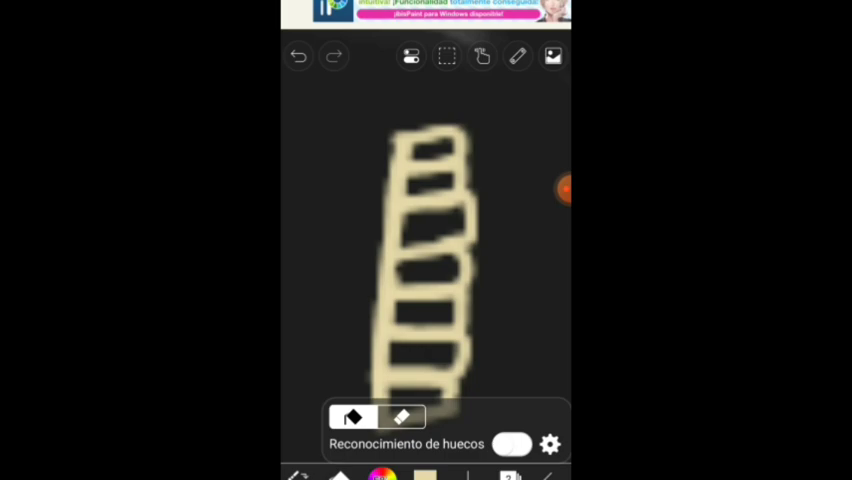
# Step: Bucket-fill the four gaps in the tooth outline with cream, then return to the brush
pyautogui.click(425, 360)
pyautogui.click(425, 315)
pyautogui.click(428, 275)
pyautogui.click(428, 235)
pyautogui.click(430, 188)
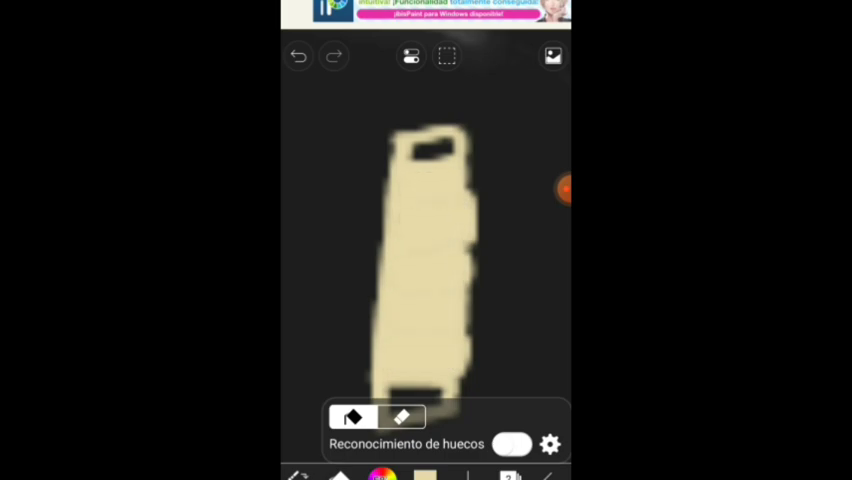
pyautogui.click(430, 150)
pyautogui.scroll(2, 426, 240)
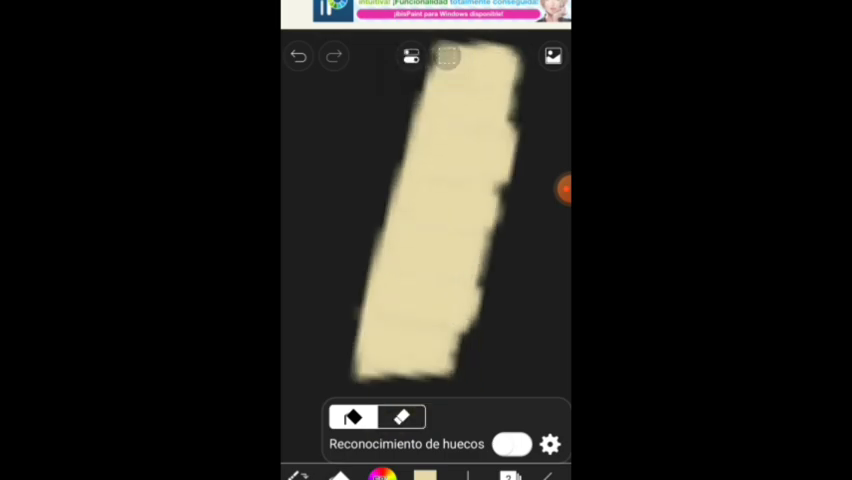
pyautogui.scroll(-2, 426, 240)
pyautogui.scroll(4, 426, 240)
pyautogui.click(298, 474)
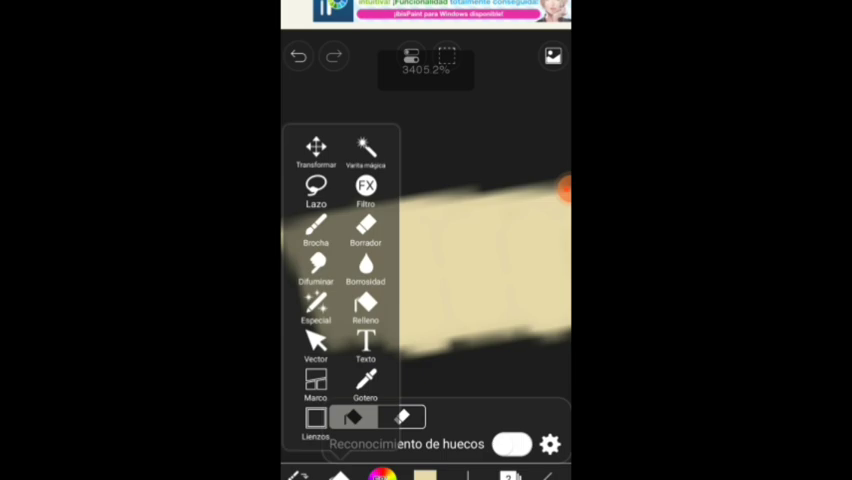
pyautogui.click(320, 228)
pyautogui.scroll(-4, 426, 240)
pyautogui.scroll(-3, 426, 240)
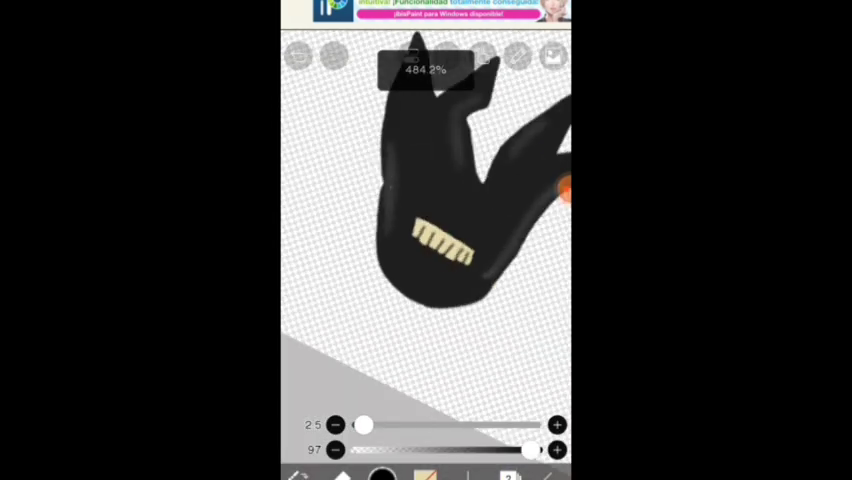
pyautogui.scroll(2, 426, 240)
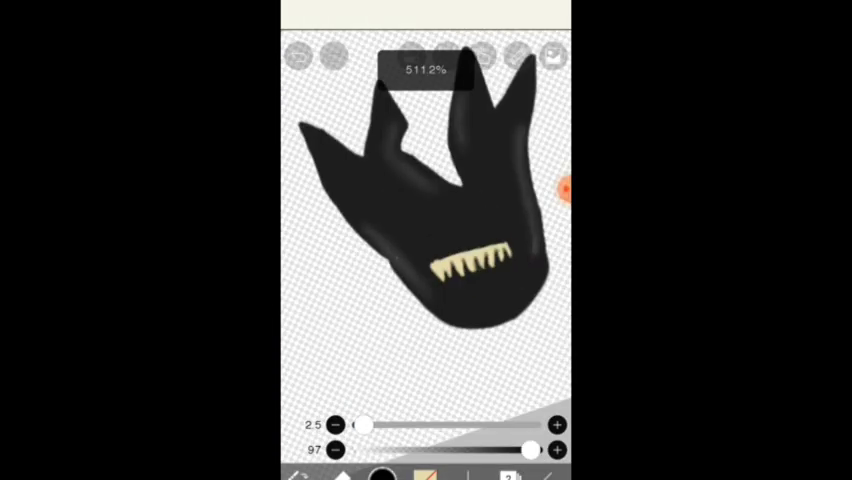
pyautogui.scroll(4, 425, 250)
# Step: Duplicate the teeth layer and rotate the copy lower on the head
pyautogui.click(510, 474)
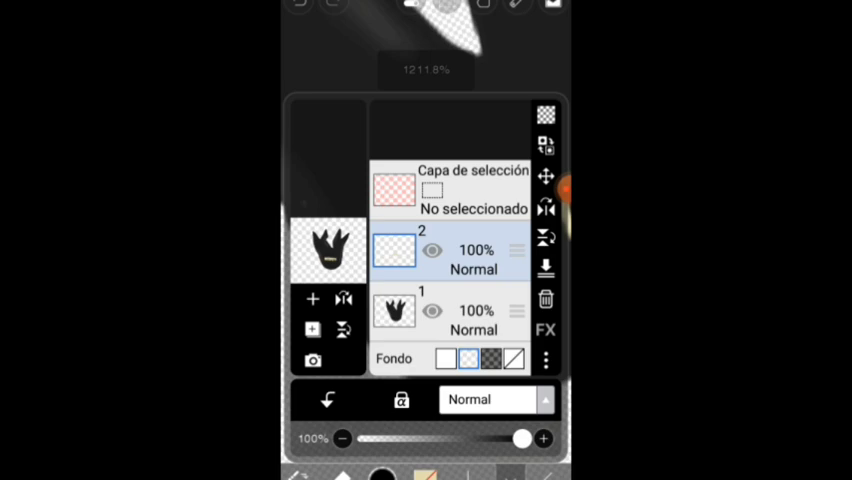
pyautogui.click(312, 329)
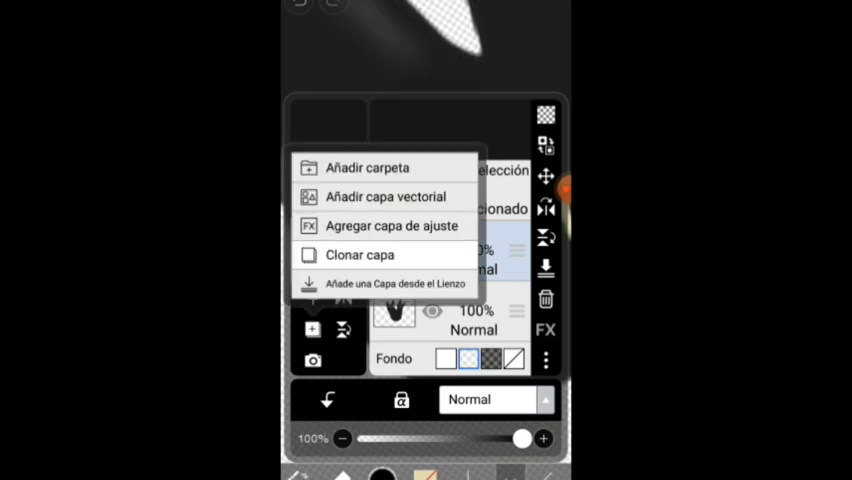
pyautogui.click(380, 188)
pyautogui.click(545, 176)
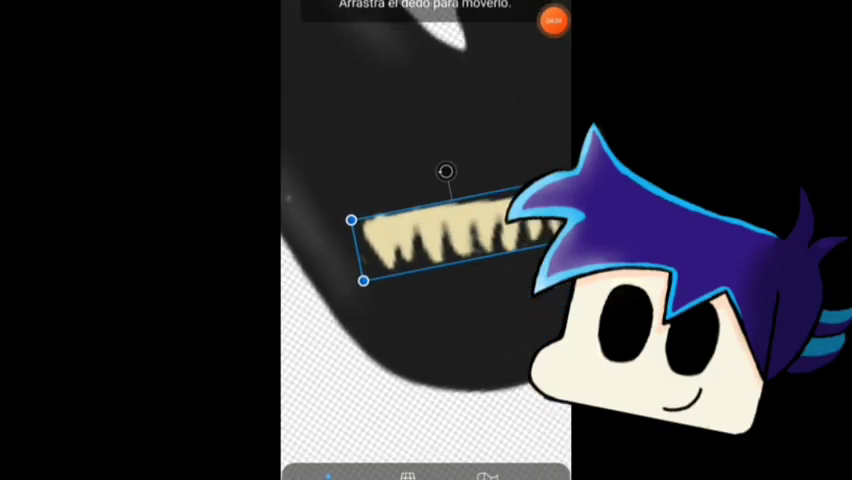
pyautogui.moveTo(450, 240); pyautogui.dragTo(500, 330)
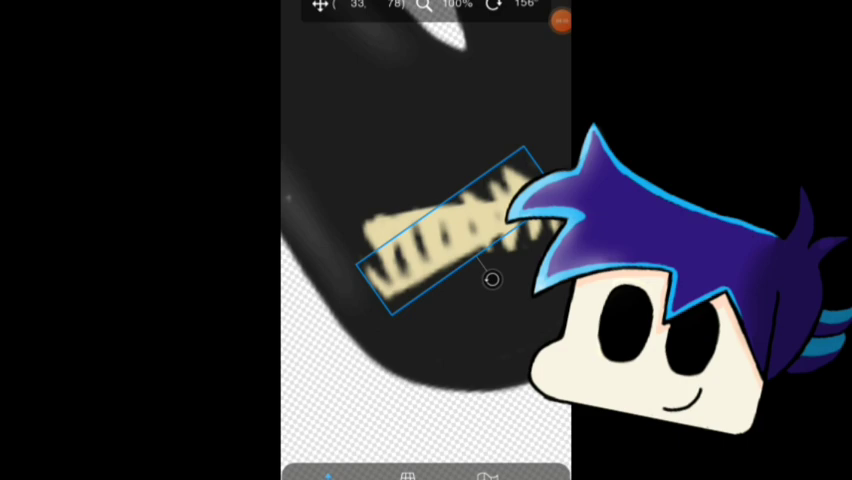
pyautogui.scroll(-3, 426, 240)
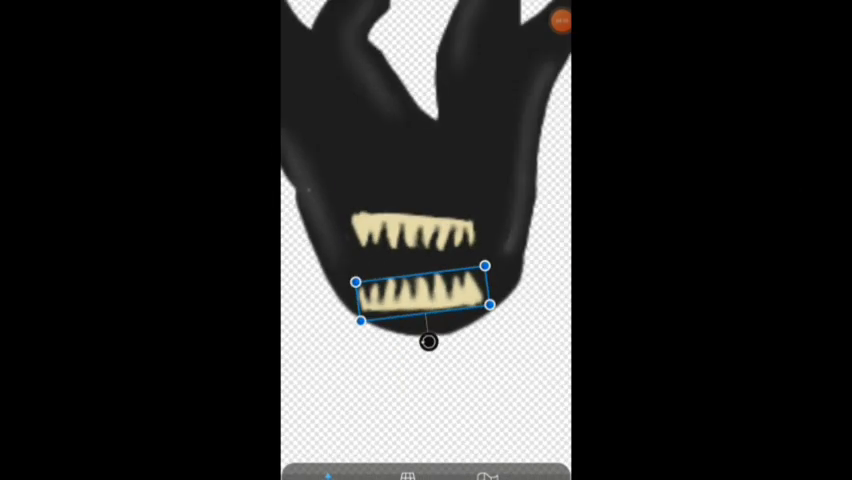
pyautogui.click(406, 474)
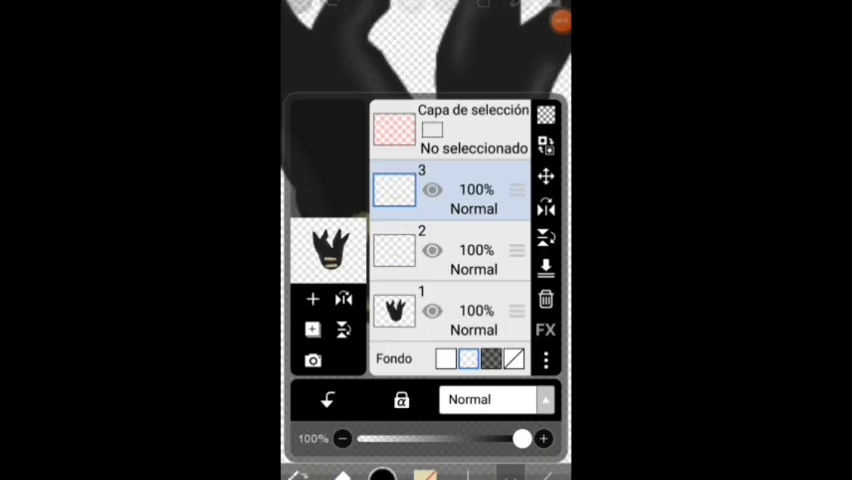
# Step: Shift the top teeth row sideways into place in the mouth
pyautogui.click(545, 207)
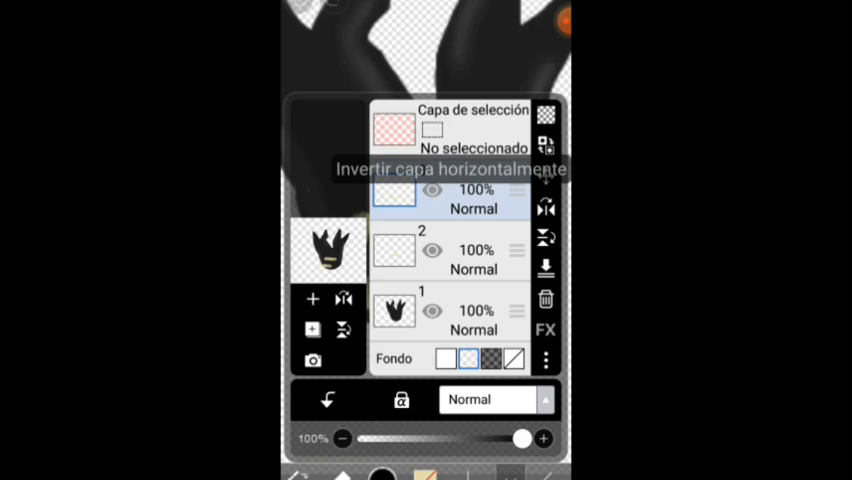
pyautogui.click(545, 176)
pyautogui.moveTo(363, 285); pyautogui.dragTo(420, 285)
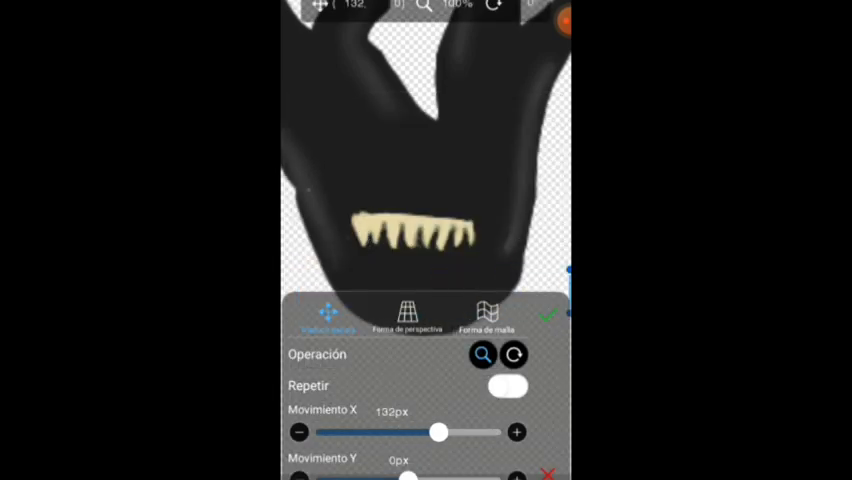
# Step: Confirm the teeth placement and pick a saturated magenta colour
pyautogui.click(548, 316)
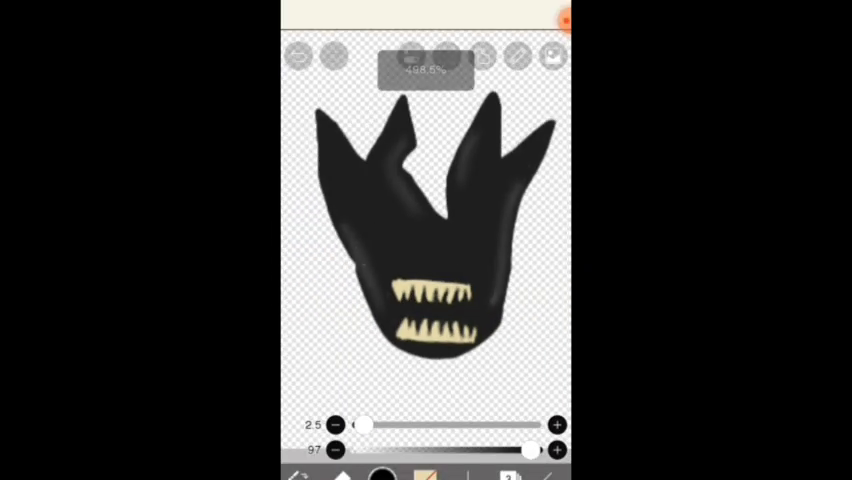
pyautogui.click(423, 474)
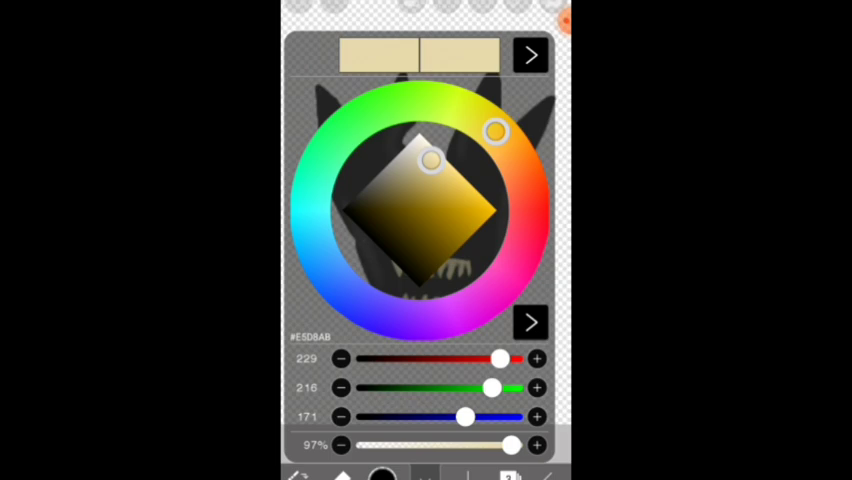
pyautogui.moveTo(494, 130); pyautogui.dragTo(506, 278)
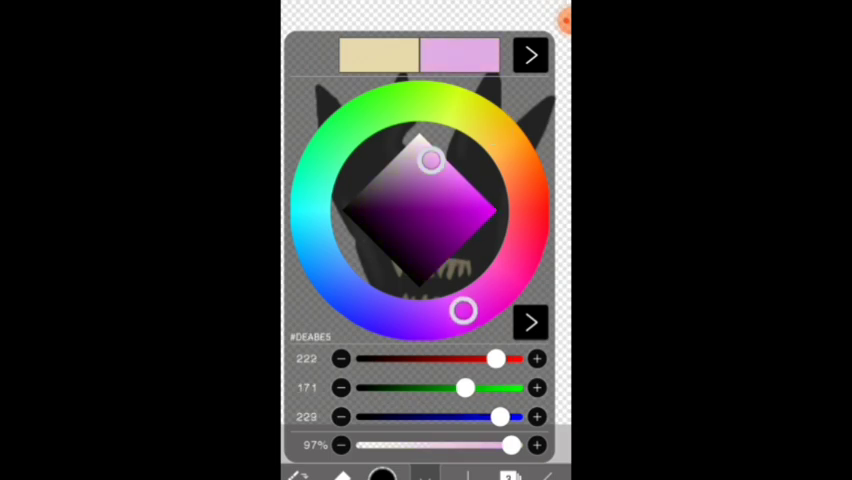
pyautogui.moveTo(427, 160); pyautogui.dragTo(494, 210)
pyautogui.click(530, 320)
# Step: Merge the teeth layer into the layer below
pyautogui.click(299, 474)
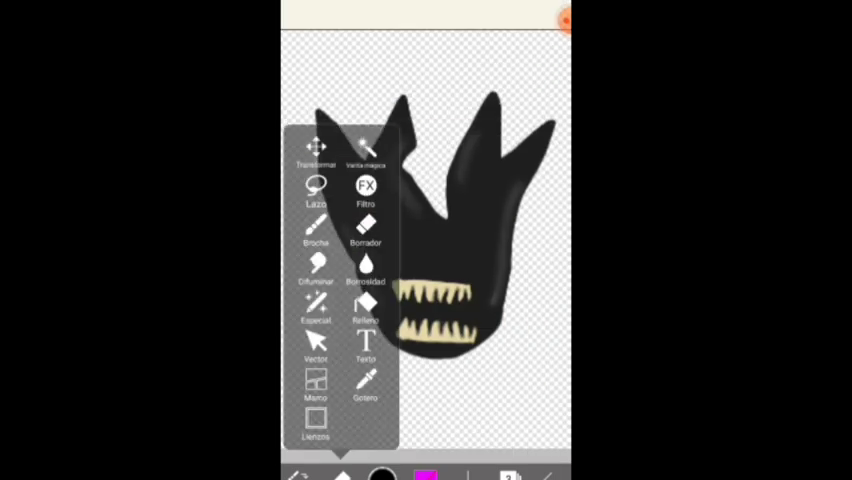
pyautogui.click(480, 250)
pyautogui.click(509, 474)
pyautogui.click(545, 268)
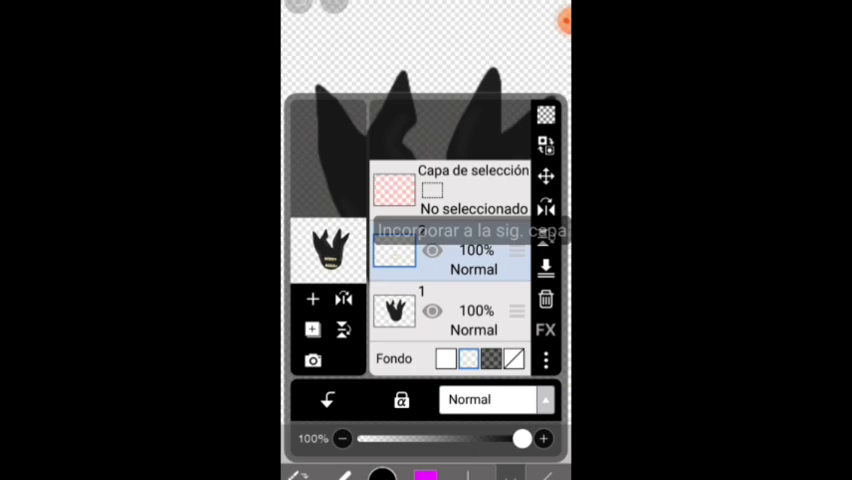
pyautogui.click(509, 474)
# Step: Soften the edges of both teeth rows with the Blur tool at strength 20
pyautogui.click(299, 474)
pyautogui.click(480, 250)
pyautogui.scroll(5, 430, 230)
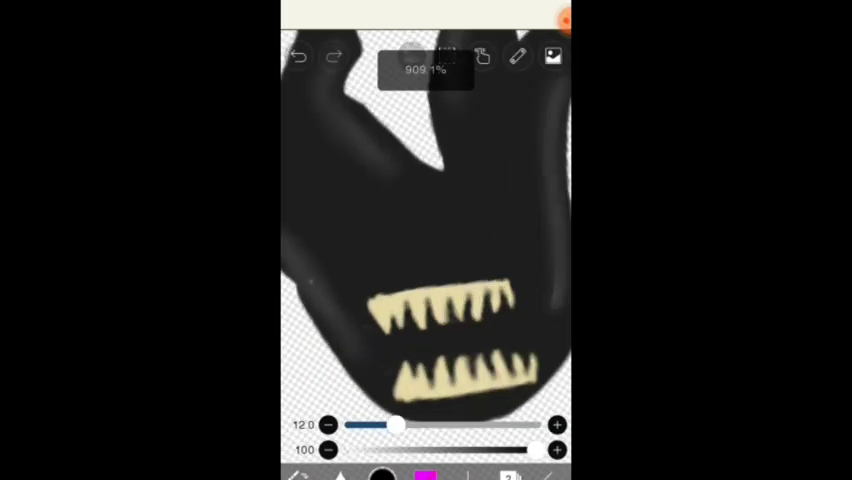
pyautogui.moveTo(540, 450); pyautogui.dragTo(390, 450)
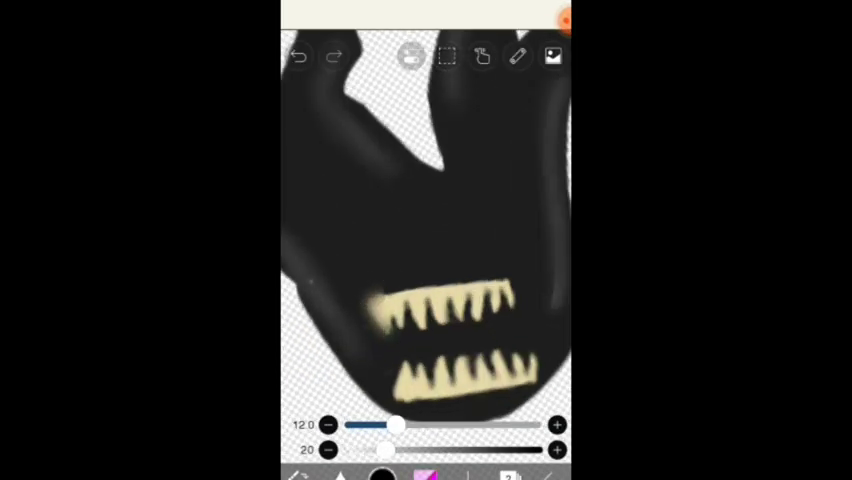
pyautogui.scroll(2, 430, 230)
pyautogui.moveTo(455, 230)
pyautogui.mouseDown()
pyautogui.moveTo(410, 360)
pyautogui.moveTo(477, 208)
pyautogui.mouseUp()
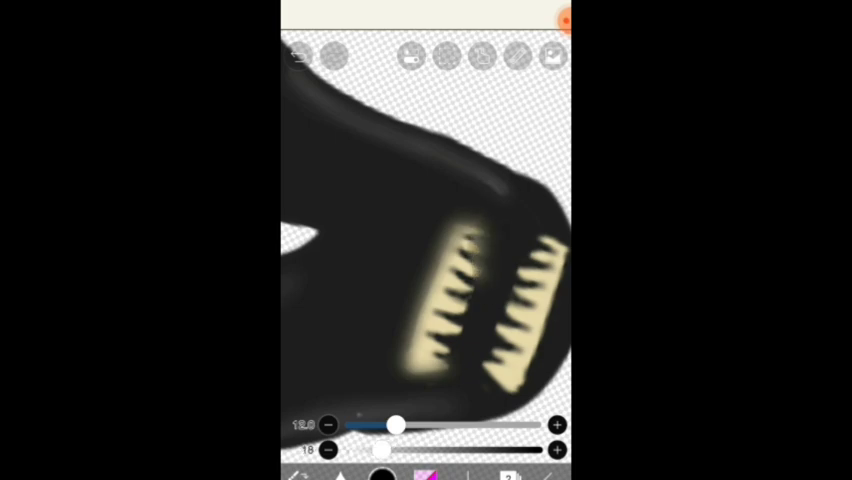
pyautogui.scroll(-3, 495, 191)
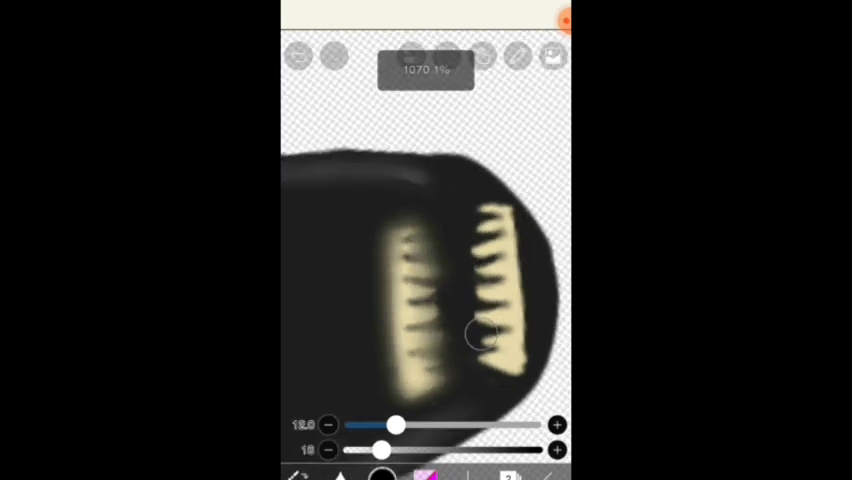
pyautogui.moveTo(490, 350)
pyautogui.mouseDown()
pyautogui.moveTo(490, 210)
pyautogui.moveTo(525, 340)
pyautogui.mouseUp()
pyautogui.moveTo(333, 200); pyautogui.dragTo(333, 250)
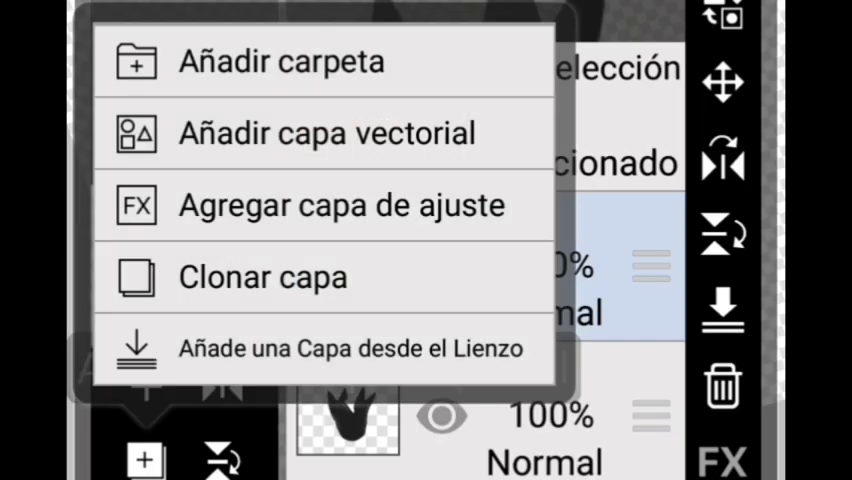
# Step: Add a layer beneath the teeth and brush magenta inside the mouth
pyautogui.click(145, 387)
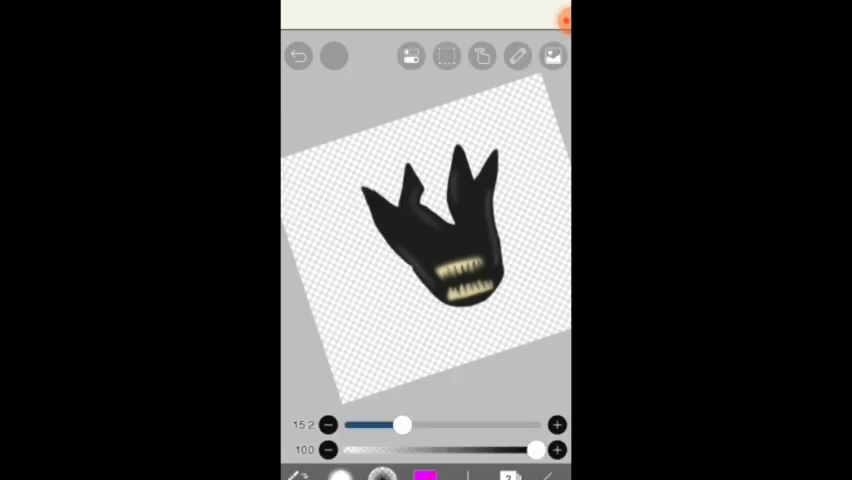
pyautogui.click(300, 476)
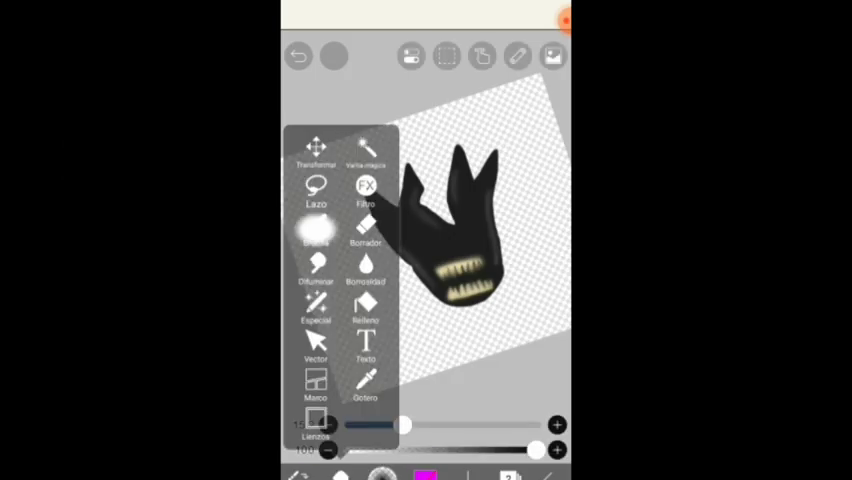
pyautogui.click(360, 197)
pyautogui.scroll(10, 460, 270)
pyautogui.moveTo(380, 290); pyautogui.dragTo(385, 350)
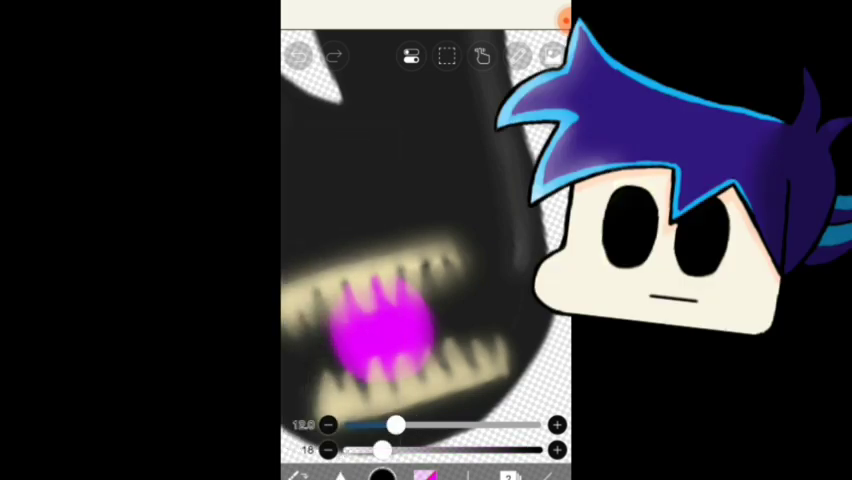
pyautogui.scroll(-10, 426, 240)
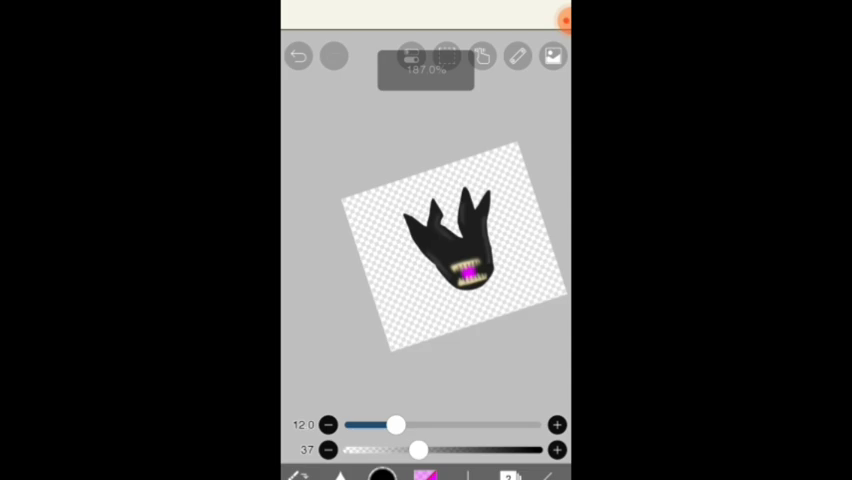
pyautogui.scroll(5, 426, 240)
# Step: Add a new layer and move it to the bottom of the stack
pyautogui.click(510, 474)
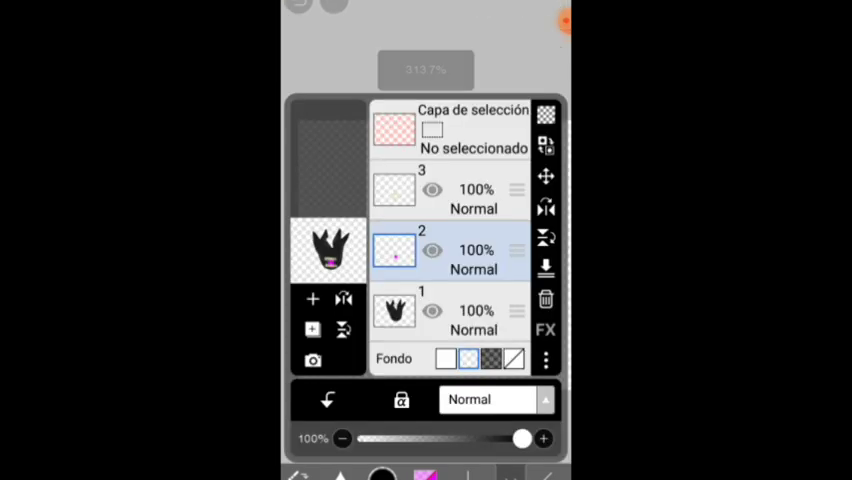
pyautogui.click(313, 299)
pyautogui.moveTo(516, 200); pyautogui.dragTo(516, 312)
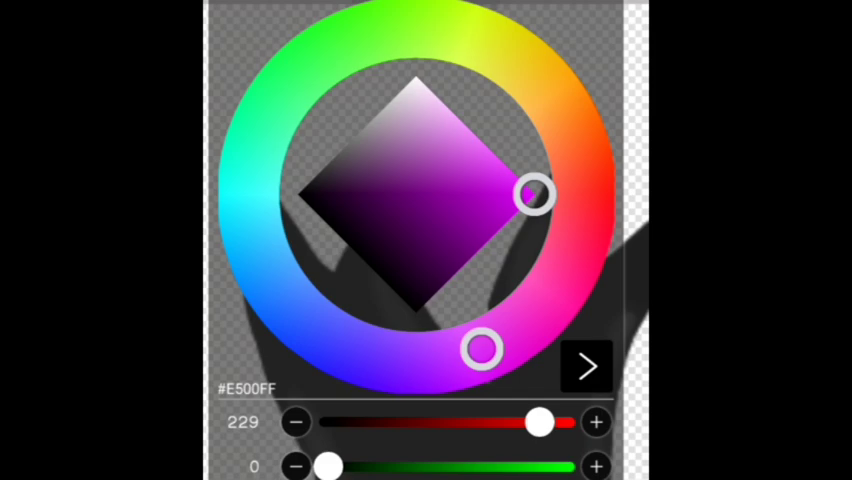
# Step: Pick violet purple and paint a crest rising between the black spikes
pyautogui.moveTo(533, 195)
pyautogui.mouseDown()
pyautogui.moveTo(524, 205)
pyautogui.moveTo(533, 195)
pyautogui.mouseUp()
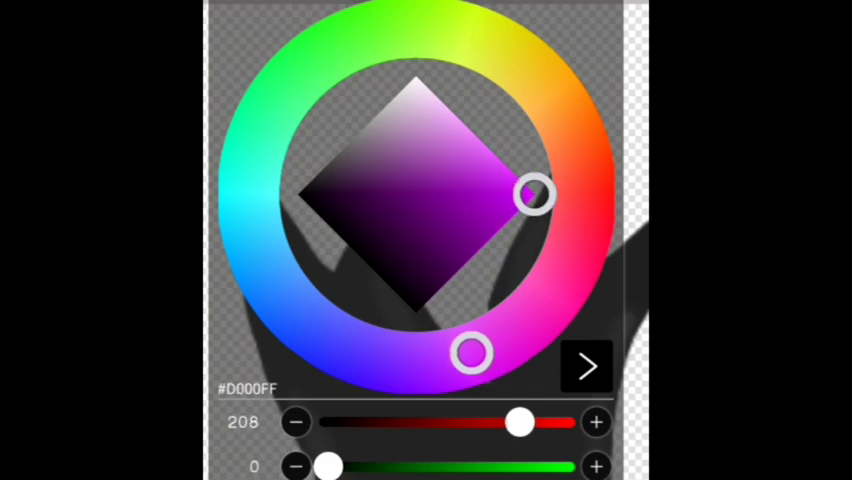
pyautogui.moveTo(480, 348); pyautogui.dragTo(449, 360)
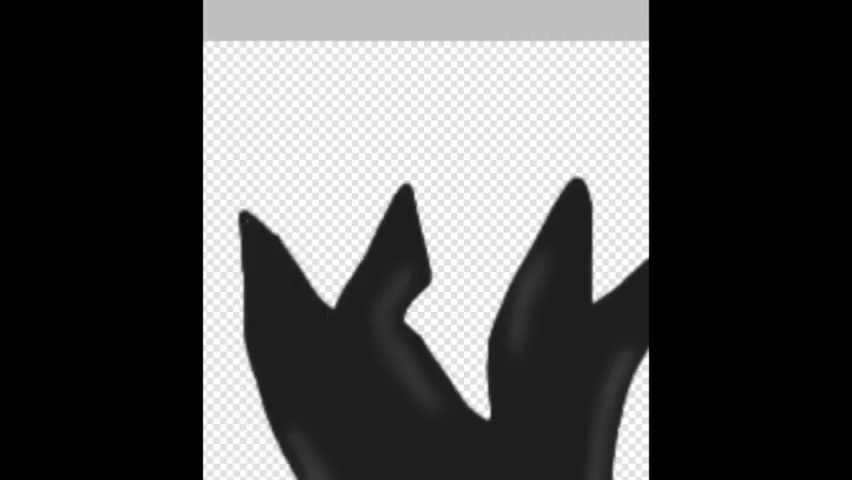
pyautogui.moveTo(420, 320)
pyautogui.mouseDown()
pyautogui.moveTo(480, 180)
pyautogui.moveTo(500, 280)
pyautogui.moveTo(470, 410)
pyautogui.mouseUp()
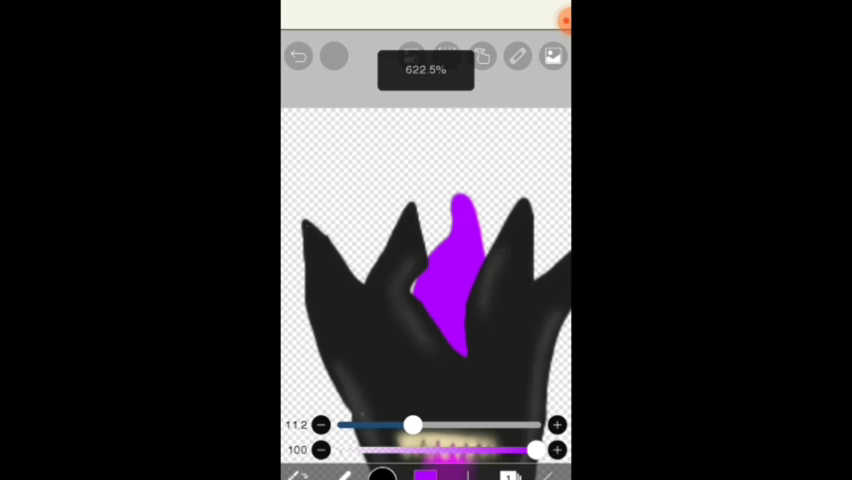
pyautogui.moveTo(432, 243); pyautogui.dragTo(445, 205)
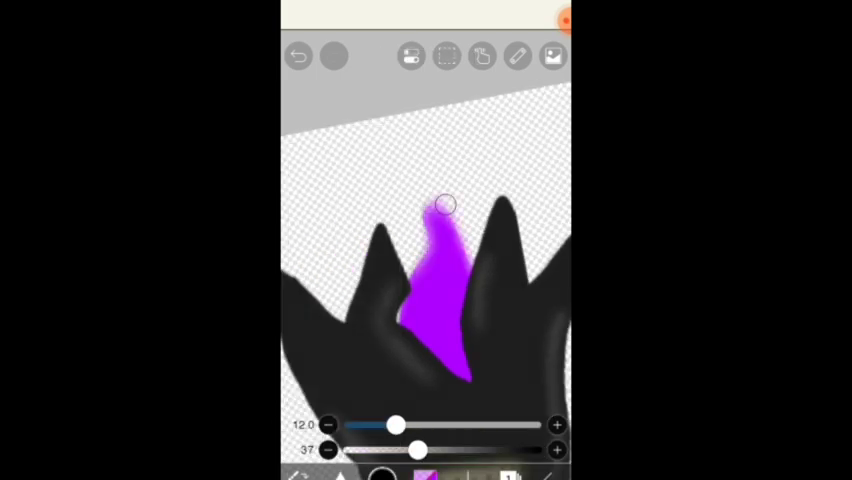
pyautogui.scroll(-5, 426, 260)
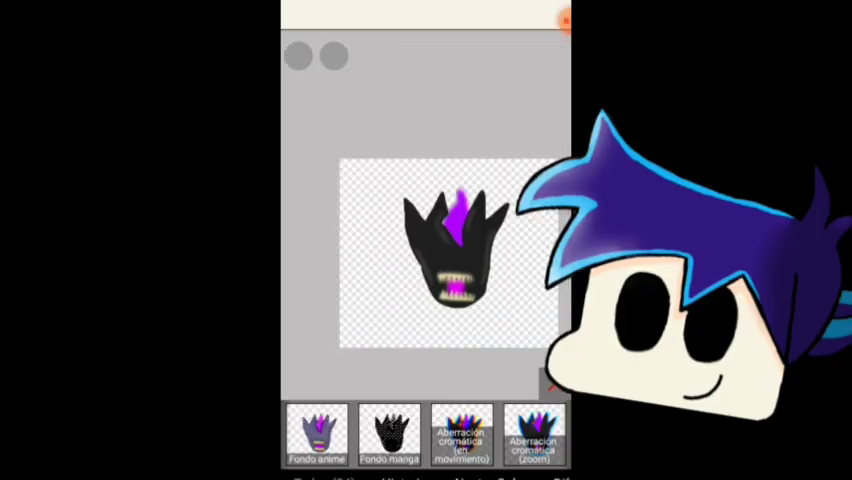
pyautogui.hscroll(4, 426, 435)
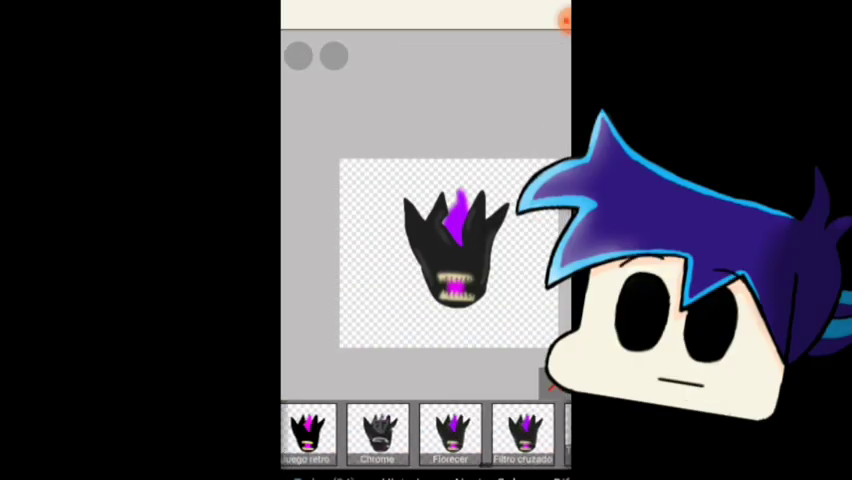
# Step: Preview Juego retro with zero saturation, level 4, and Realista toggled off then on
pyautogui.click(390, 435)
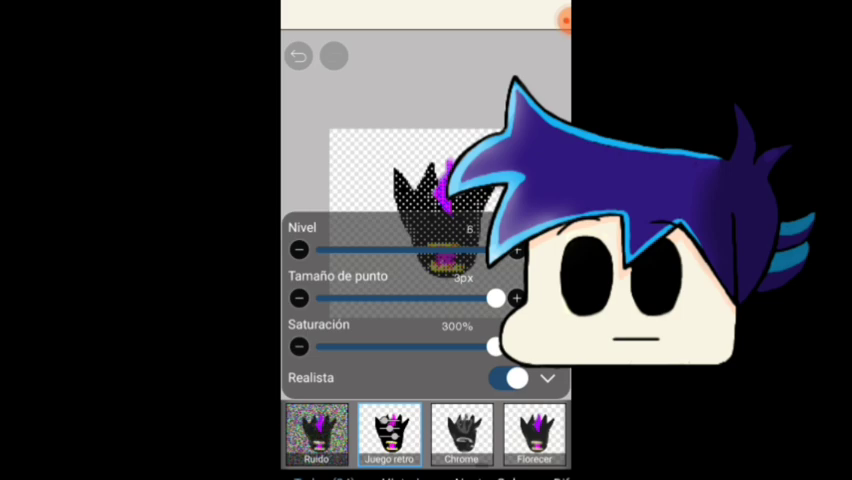
pyautogui.moveTo(460, 250); pyautogui.dragTo(318, 250)
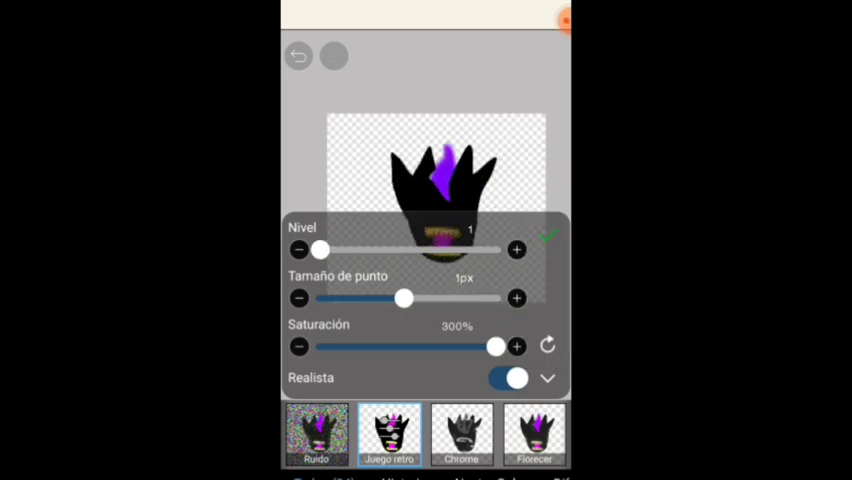
pyautogui.scroll(5, 436, 150)
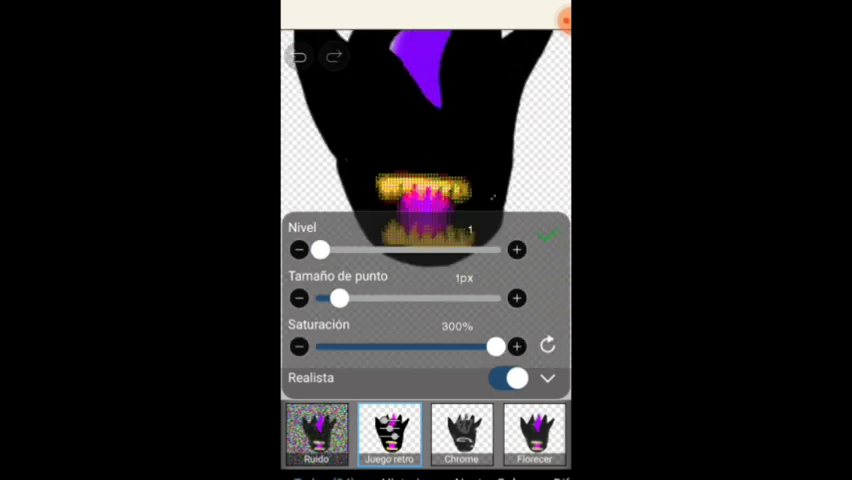
pyautogui.moveTo(495, 347); pyautogui.dragTo(320, 347)
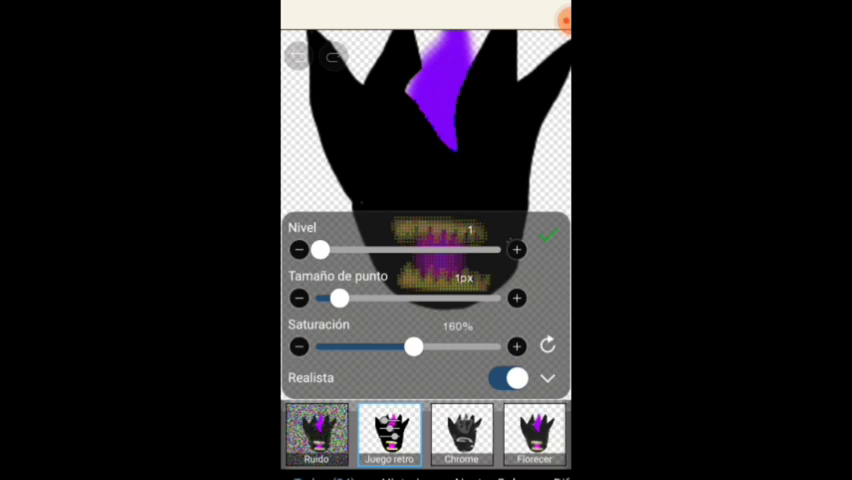
pyautogui.moveTo(318, 250); pyautogui.dragTo(425, 250)
pyautogui.click(510, 378)
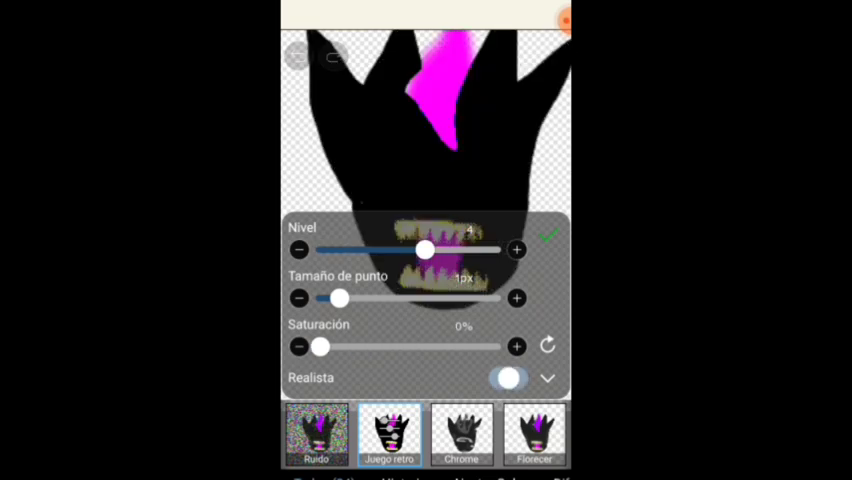
pyautogui.click(510, 378)
# Step: Switch the preview to Transparente (Línea) with a larger Tamaño
pyautogui.moveTo(530, 435); pyautogui.dragTo(320, 435)
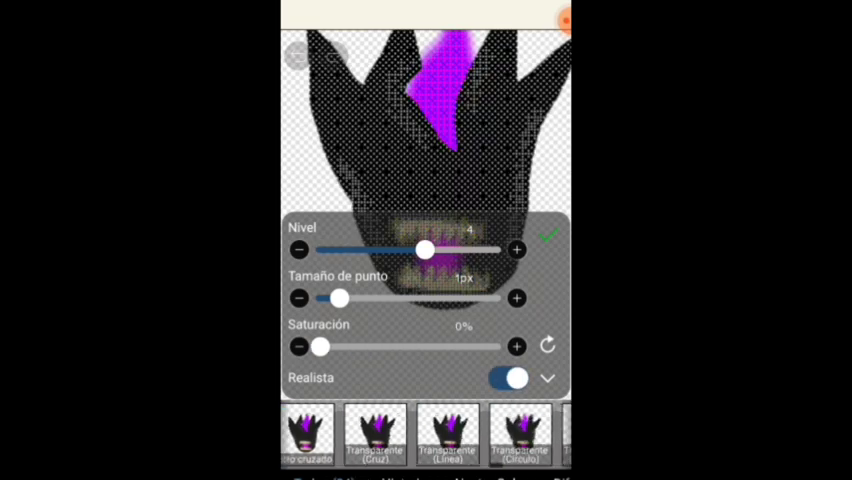
pyautogui.click(432, 435)
pyautogui.moveTo(370, 279)
pyautogui.mouseDown()
pyautogui.moveTo(445, 279)
pyautogui.moveTo(410, 279)
pyautogui.mouseUp()
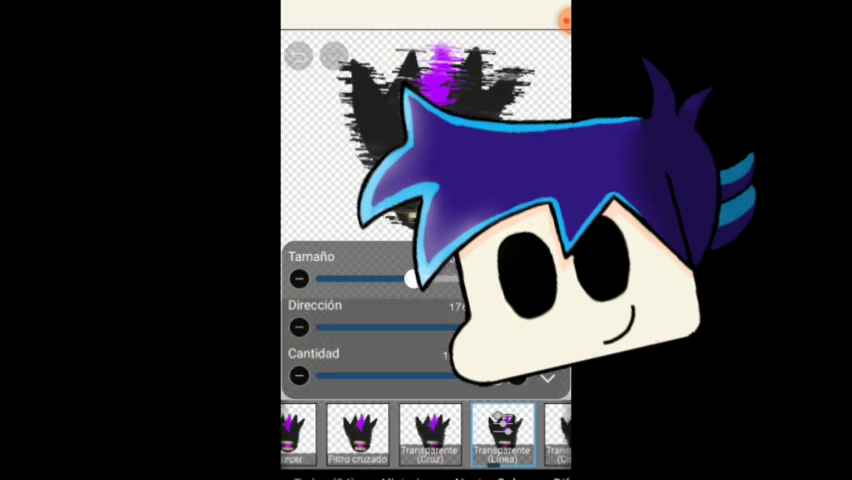
# Step: Preview the Relieve filter on the head with a black Realce colour
pyautogui.moveTo(530, 435); pyautogui.dragTo(320, 435)
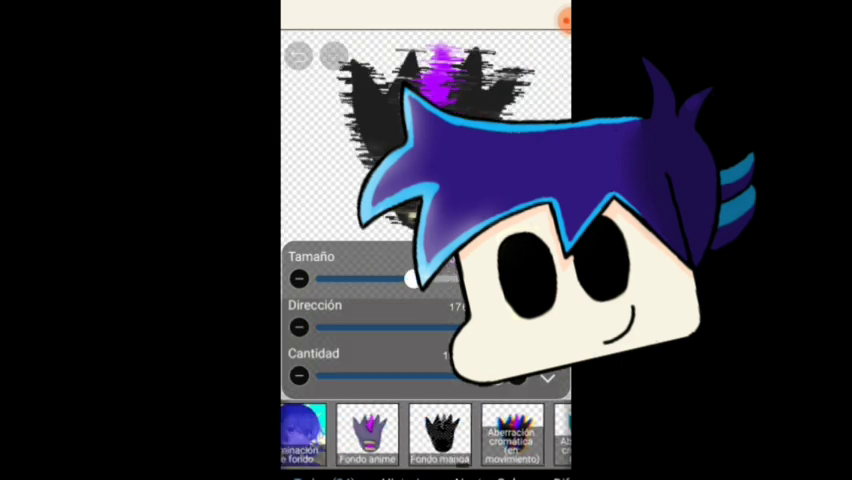
pyautogui.moveTo(530, 435)
pyautogui.mouseDown()
pyautogui.moveTo(320, 435)
pyautogui.moveTo(520, 435)
pyautogui.moveTo(330, 435)
pyautogui.mouseUp()
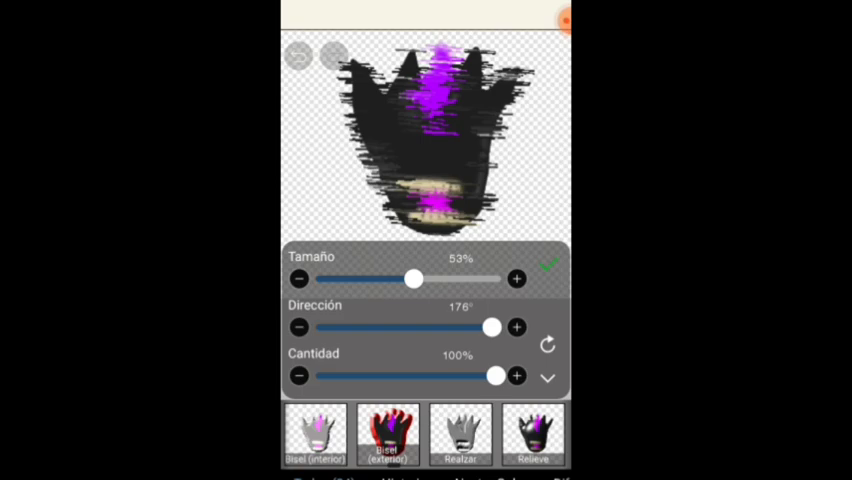
pyautogui.click(390, 435)
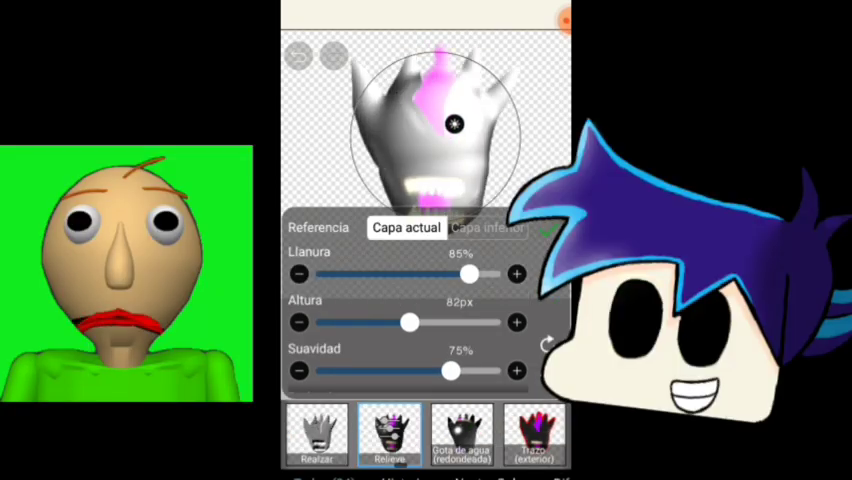
pyautogui.moveTo(400, 360); pyautogui.dragTo(400, 240)
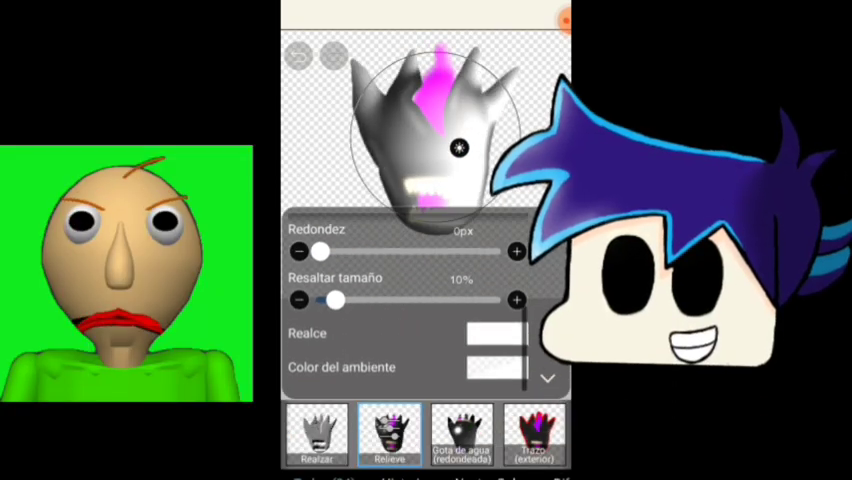
pyautogui.click(497, 251)
pyautogui.click(390, 195)
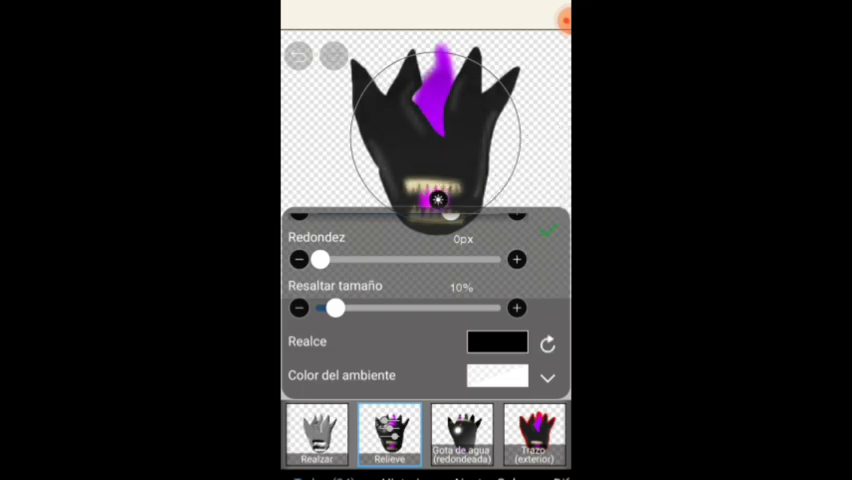
pyautogui.scroll(2, 420, 300)
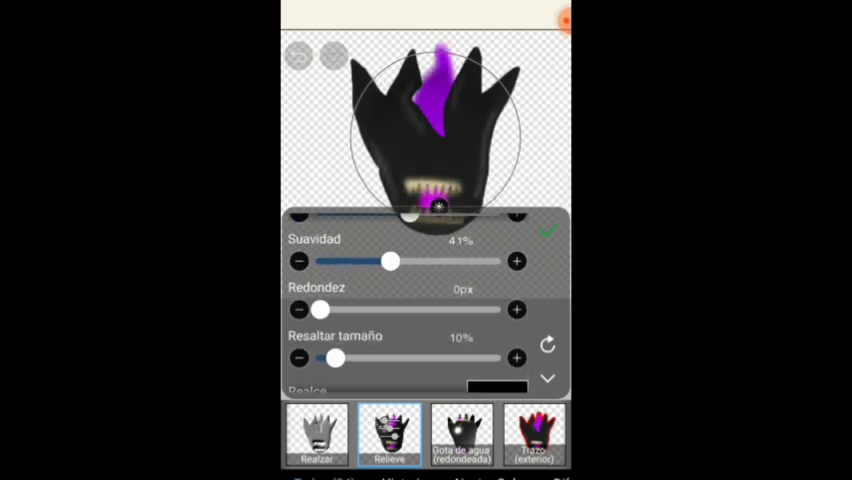
pyautogui.scroll(2, 420, 300)
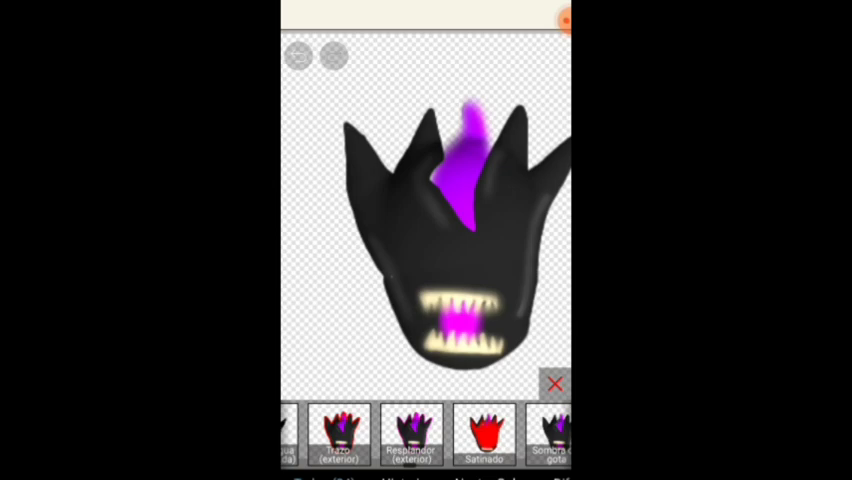
# Step: Try a magenta Resplandor (exterior) glow with a 5px radius
pyautogui.click(412, 435)
pyautogui.moveTo(330, 342); pyautogui.dragTo(358, 342)
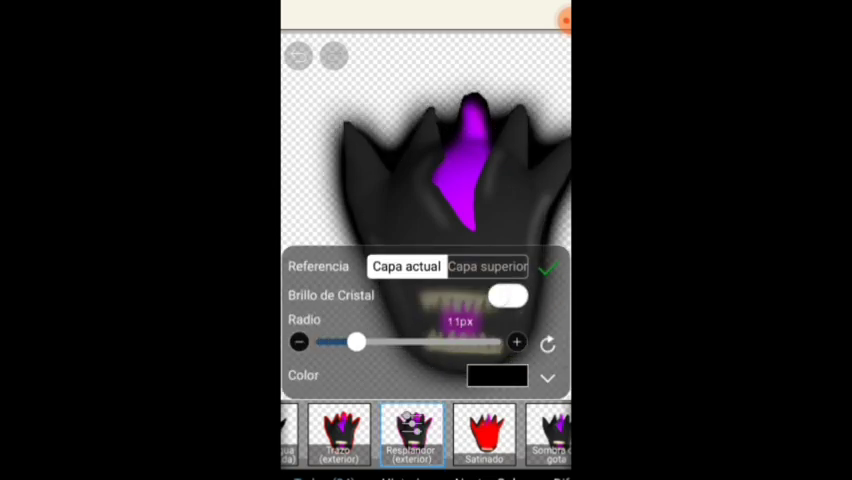
pyautogui.click(497, 375)
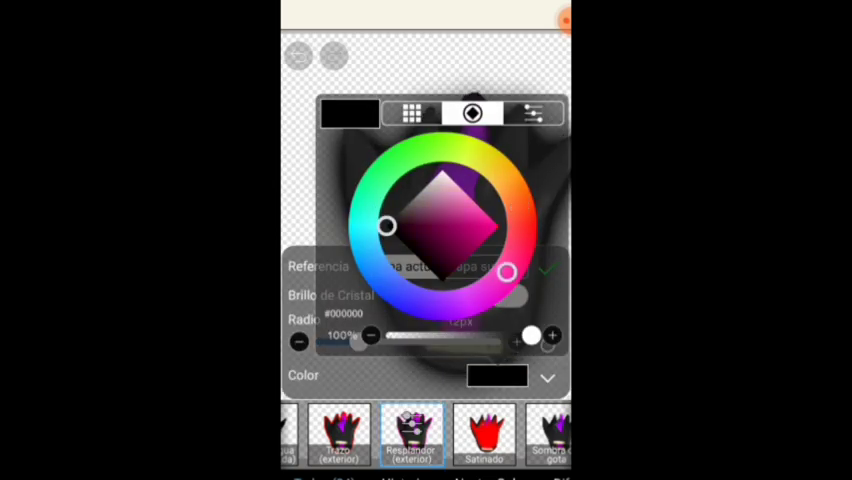
pyautogui.click(470, 205)
pyautogui.click(420, 150)
pyautogui.moveTo(358, 342); pyautogui.dragTo(335, 342)
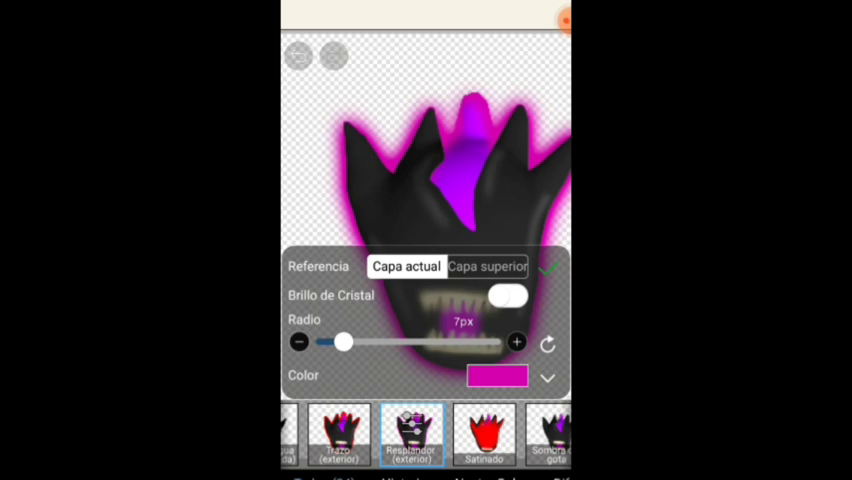
pyautogui.scroll(-5, 430, 140)
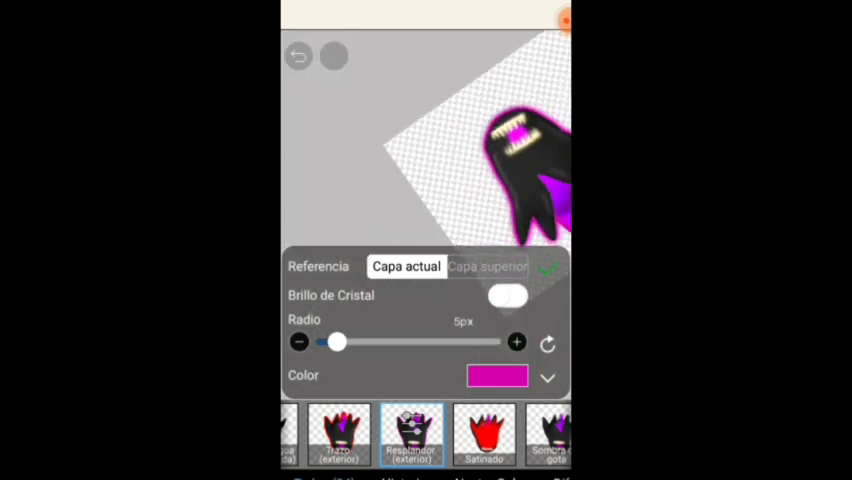
pyautogui.scroll(-3, 430, 140)
# Step: Discard the outer glow and return to Mi Galería
pyautogui.click(547, 376)
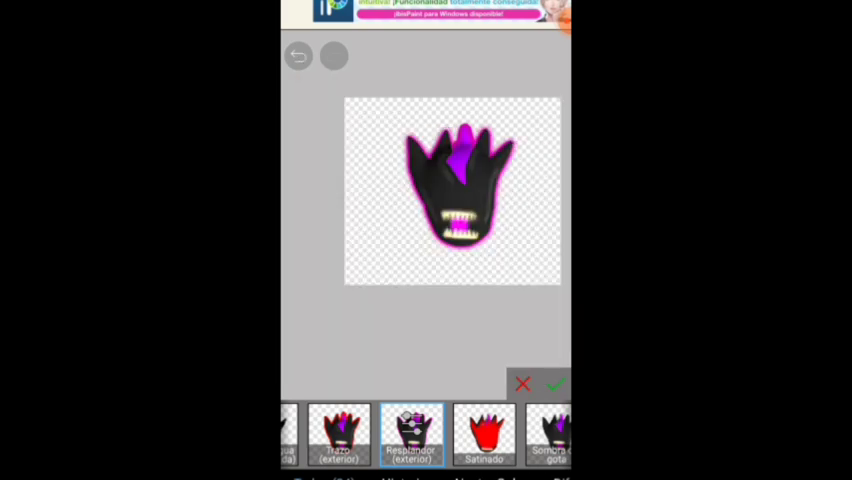
pyautogui.click(522, 384)
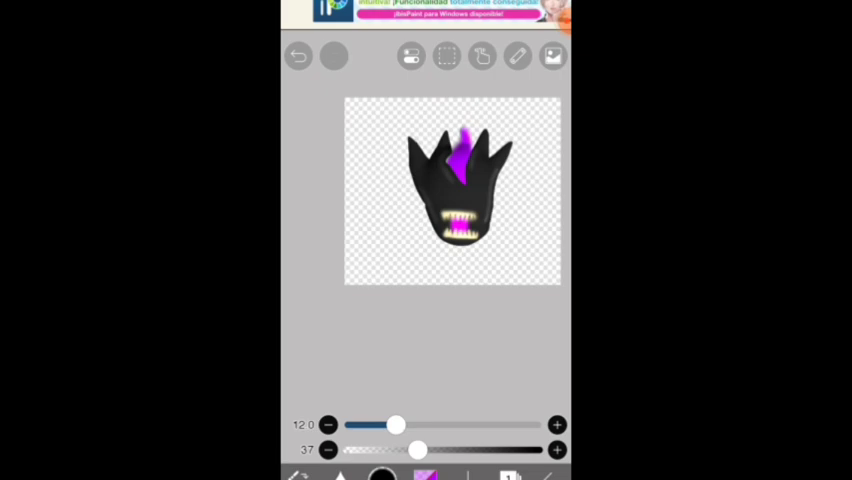
pyautogui.click(298, 56)
pyautogui.click(456, 430)
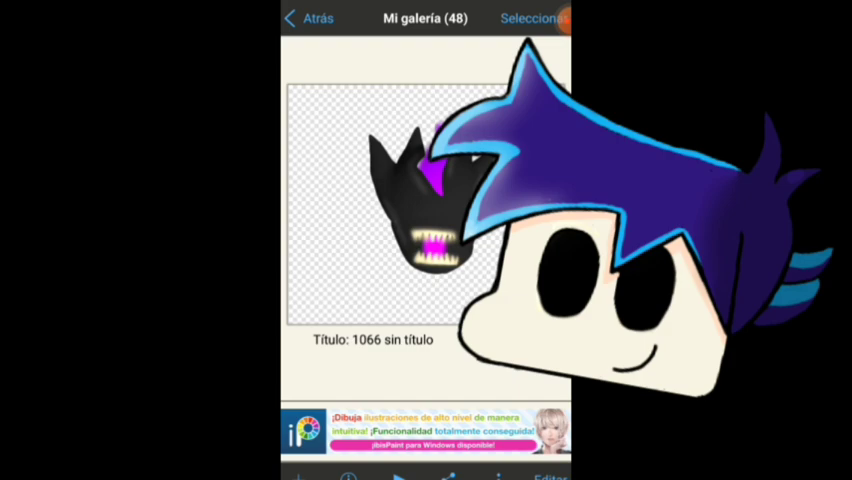
# Step: Review the saved drawing's time-lapse options and Información del dibujo, then close it
pyautogui.click(499, 474)
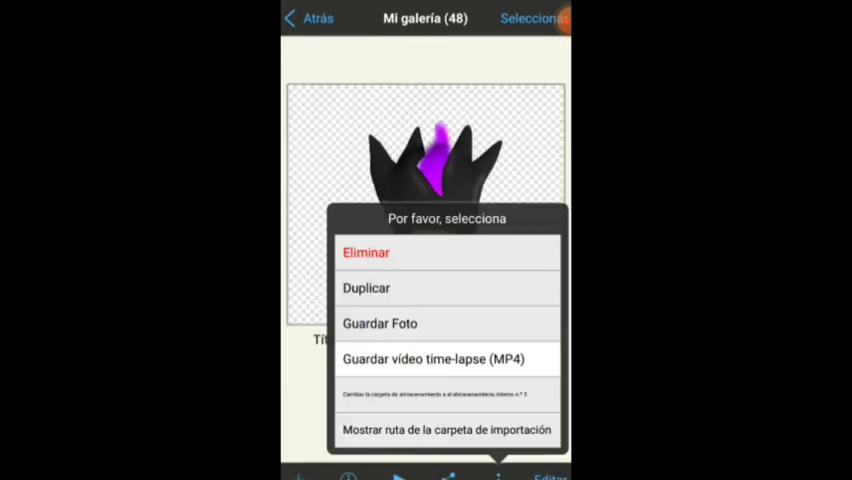
pyautogui.click(433, 359)
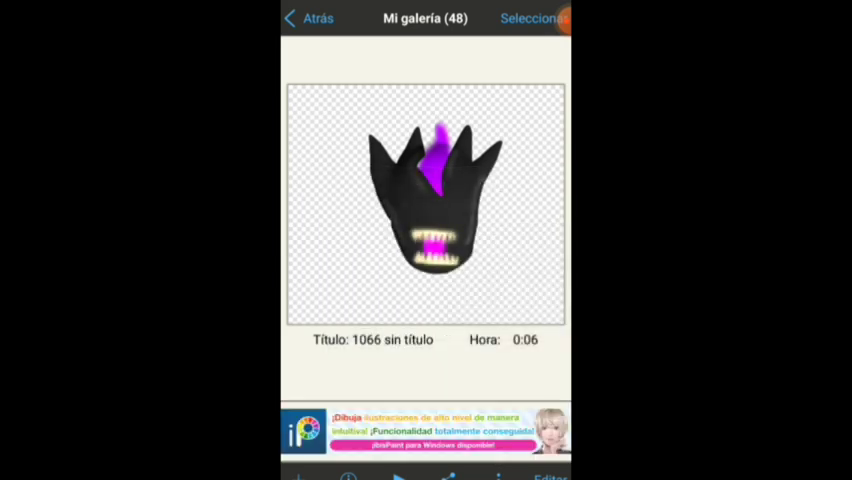
pyautogui.click(348, 475)
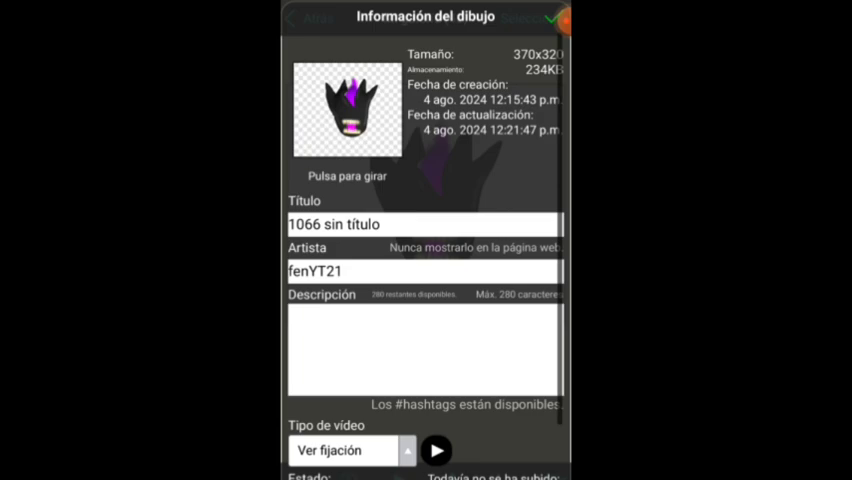
pyautogui.scroll(-1, 425, 300)
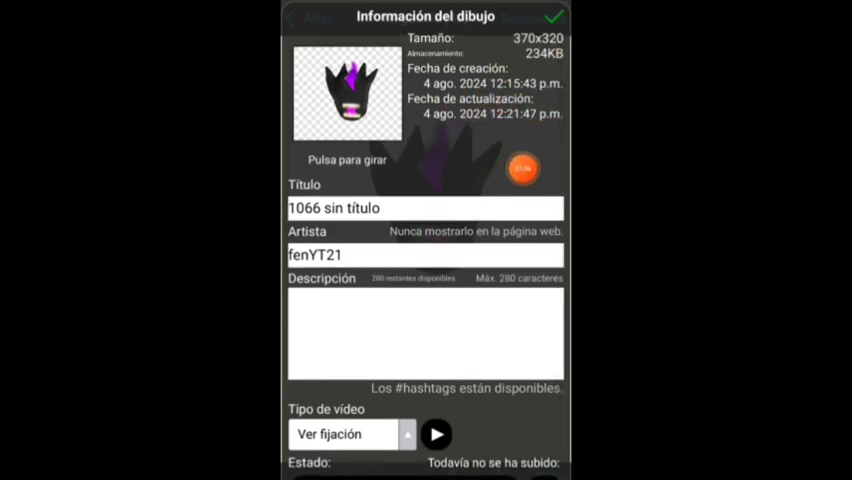
pyautogui.click(554, 16)
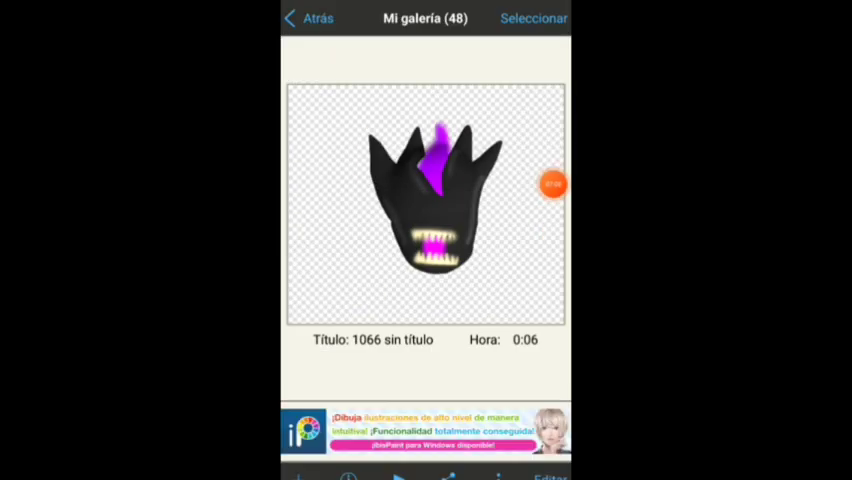
# Step: Dismiss the low-storage error from Editar and show the phone's notifications
pyautogui.click(550, 475)
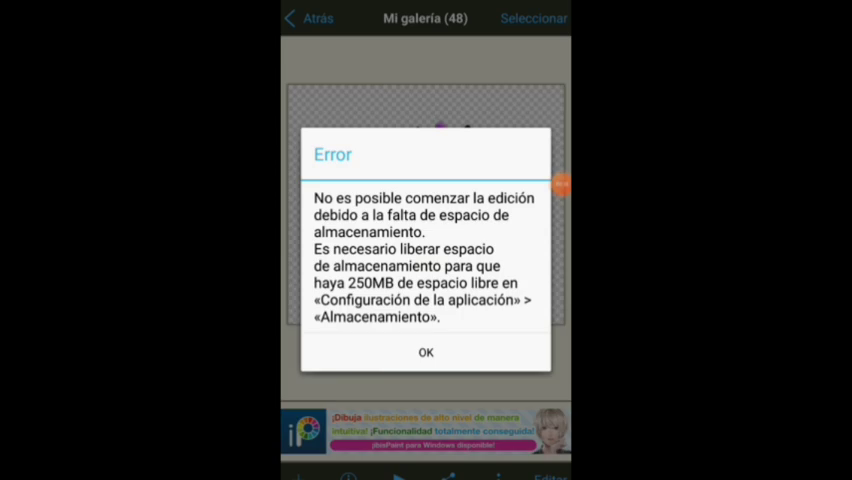
pyautogui.click(426, 352)
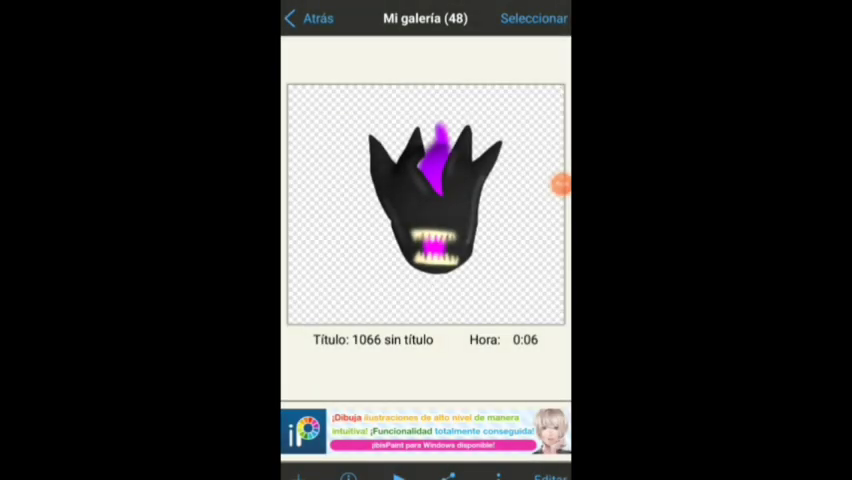
pyautogui.moveTo(425, 3); pyautogui.dragTo(425, 300)
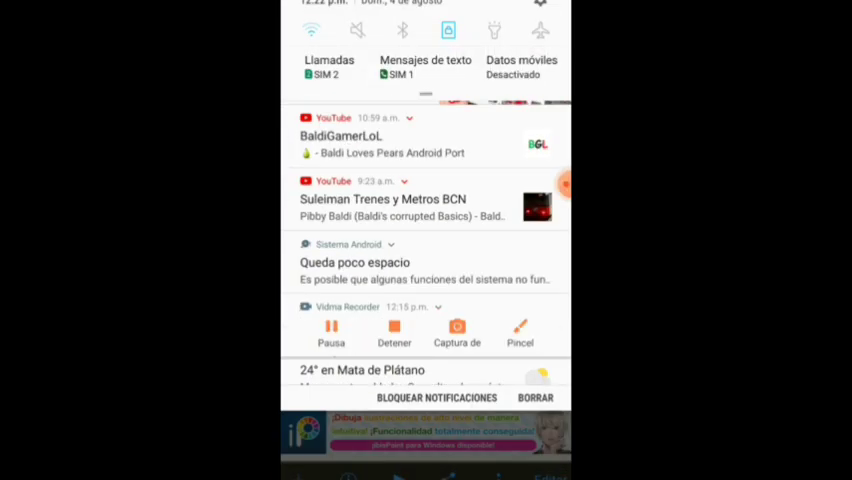